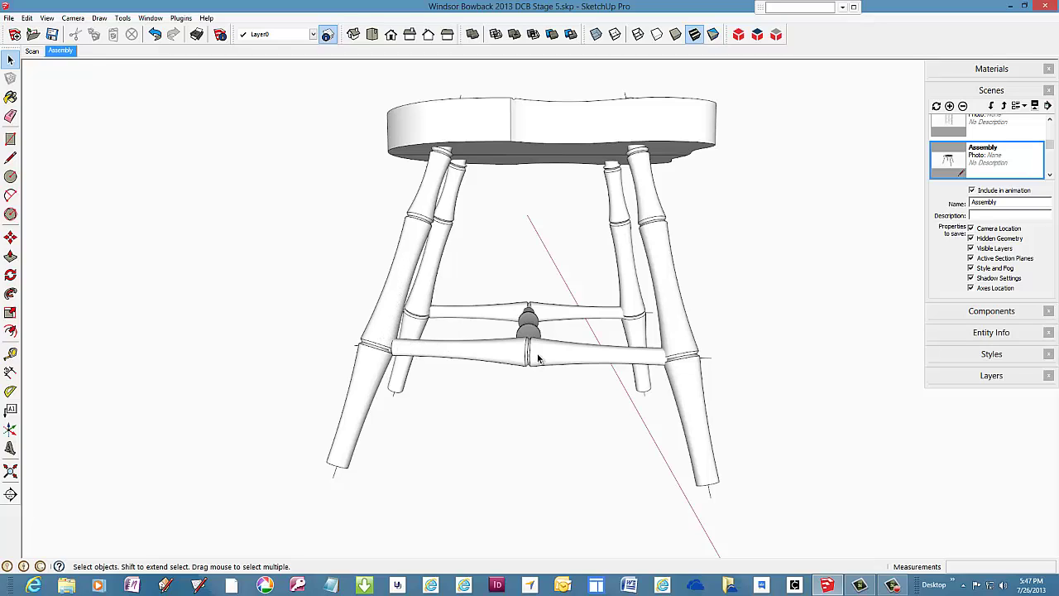
Examine the legs, stretchers and seat from several angles and return to the Assembly scene view
{"action": "middle_click_drag", "start_coordinate": [537, 357], "coordinate": [523, 432]}
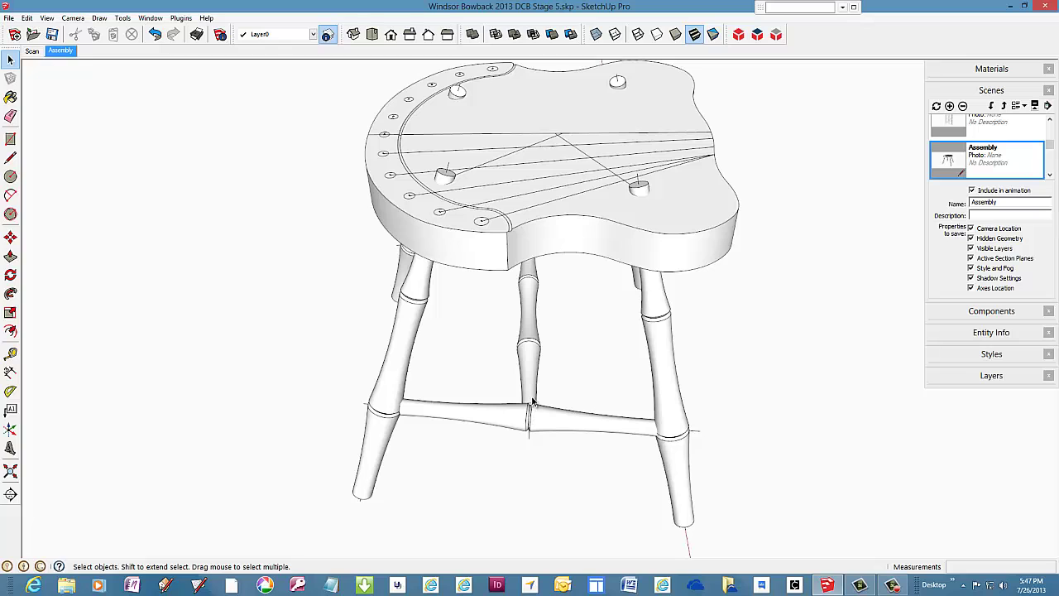
{"action": "scroll", "coordinate": [531, 372], "scroll_direction": "down", "scroll_amount": 4}
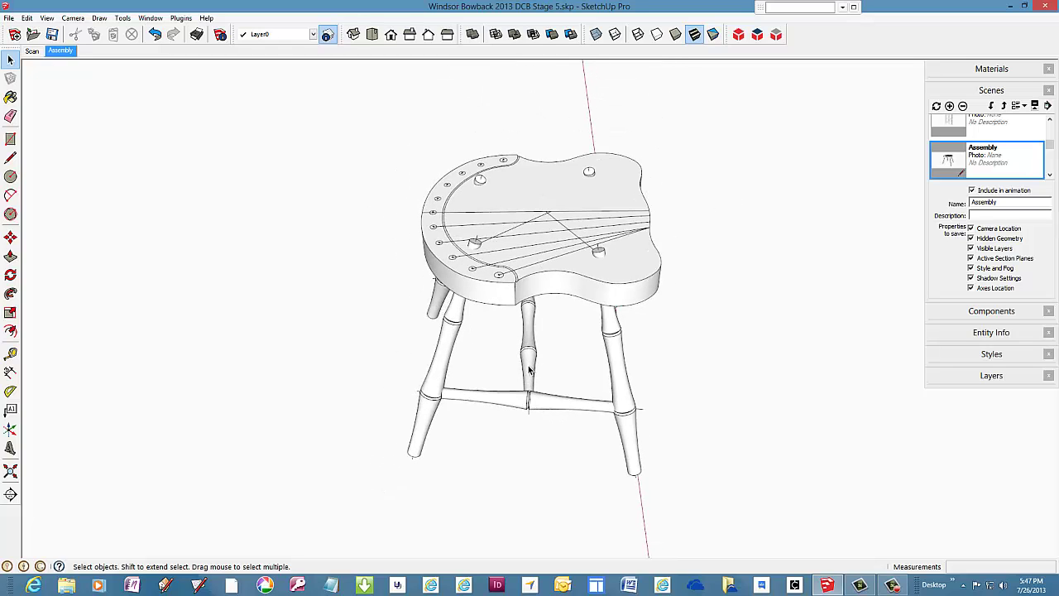
{"action": "middle_click_drag", "start_coordinate": [620, 396], "coordinate": [648, 361]}
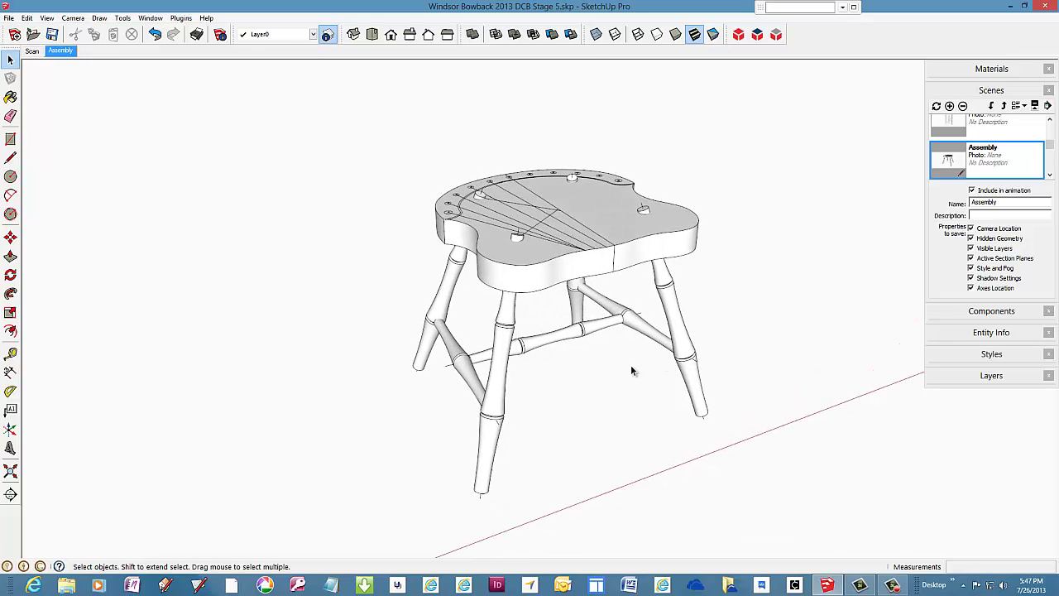
{"action": "middle_click_drag", "start_coordinate": [534, 369], "coordinate": [529, 368]}
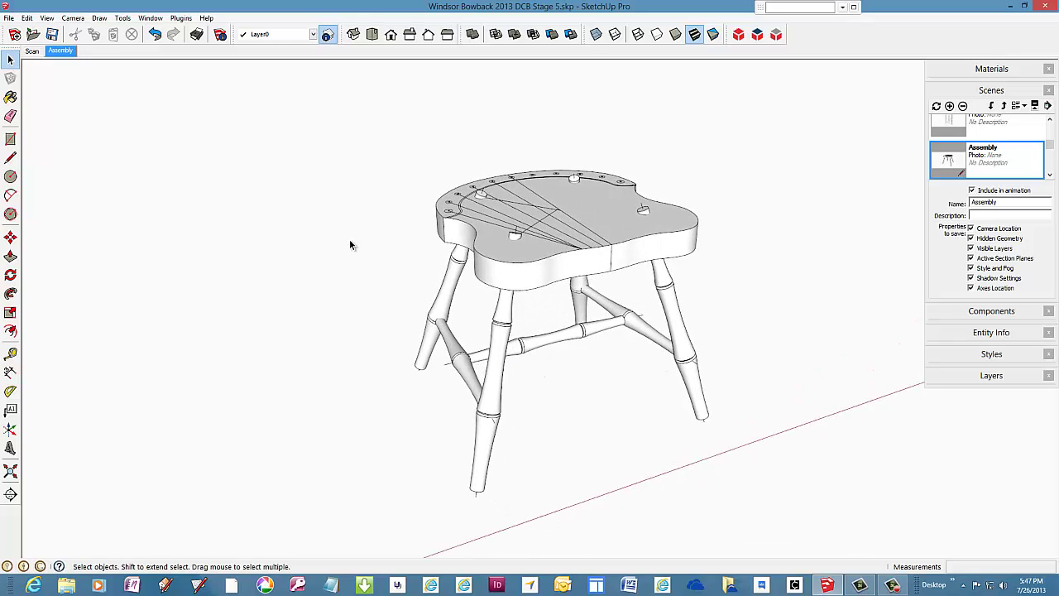
{"action": "left_click", "coordinate": [59, 52]}
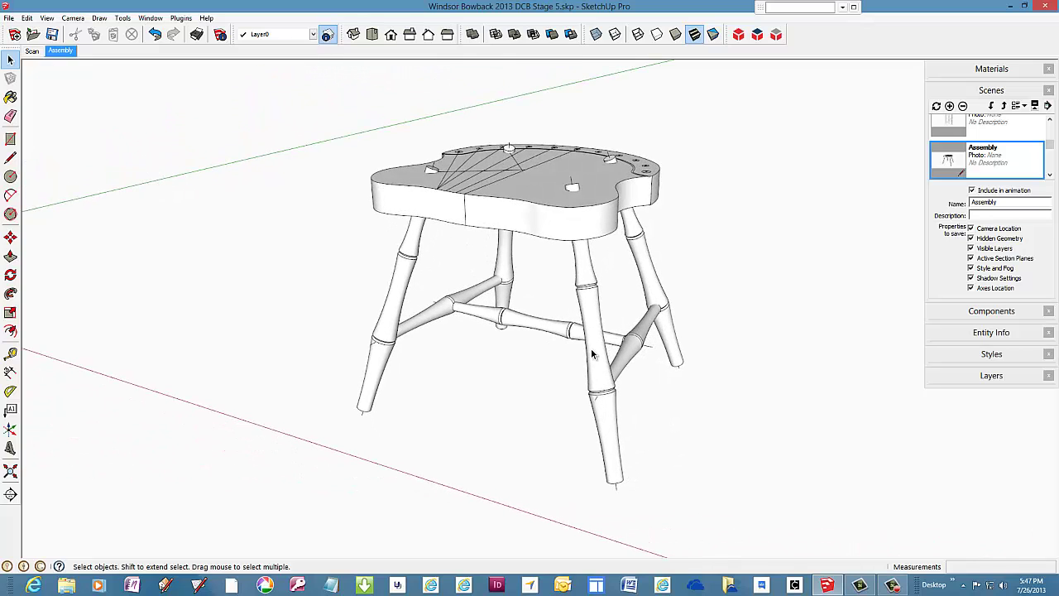
{"action": "scroll", "coordinate": [591, 348], "scroll_direction": "up", "scroll_amount": 2}
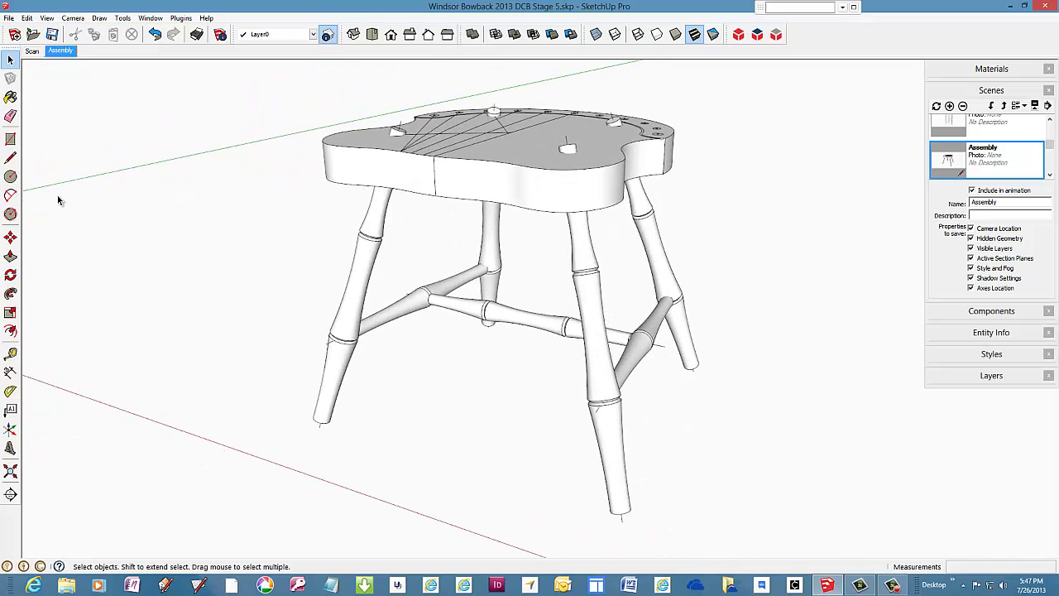
Turn on X-ray display and draw a centre line through a front leg, from the sight line's endpoint at the seat to the foot's centre
{"action": "left_click", "coordinate": [10, 158]}
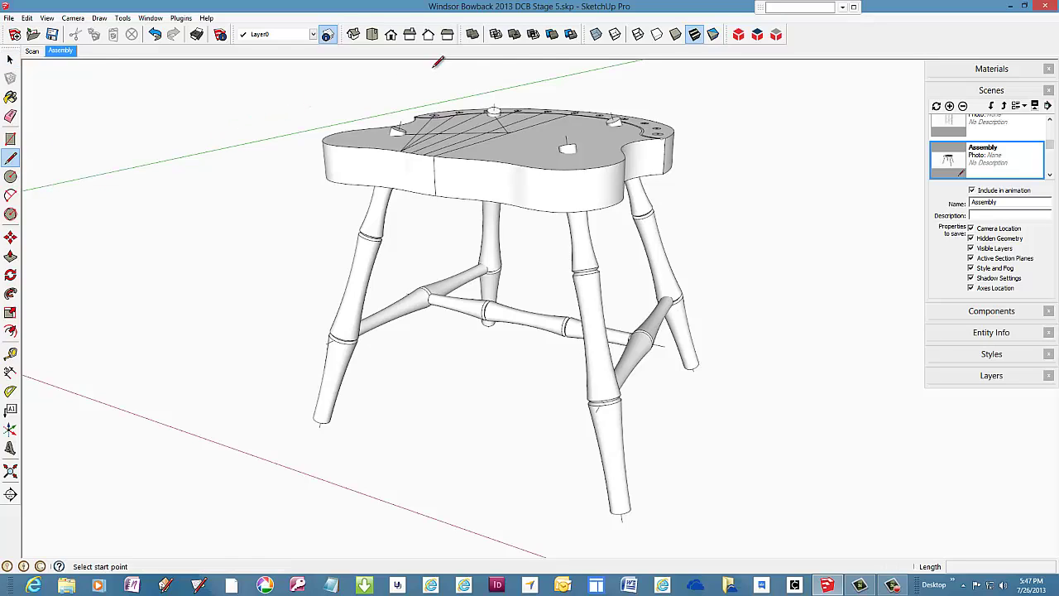
{"action": "left_click", "coordinate": [596, 37]}
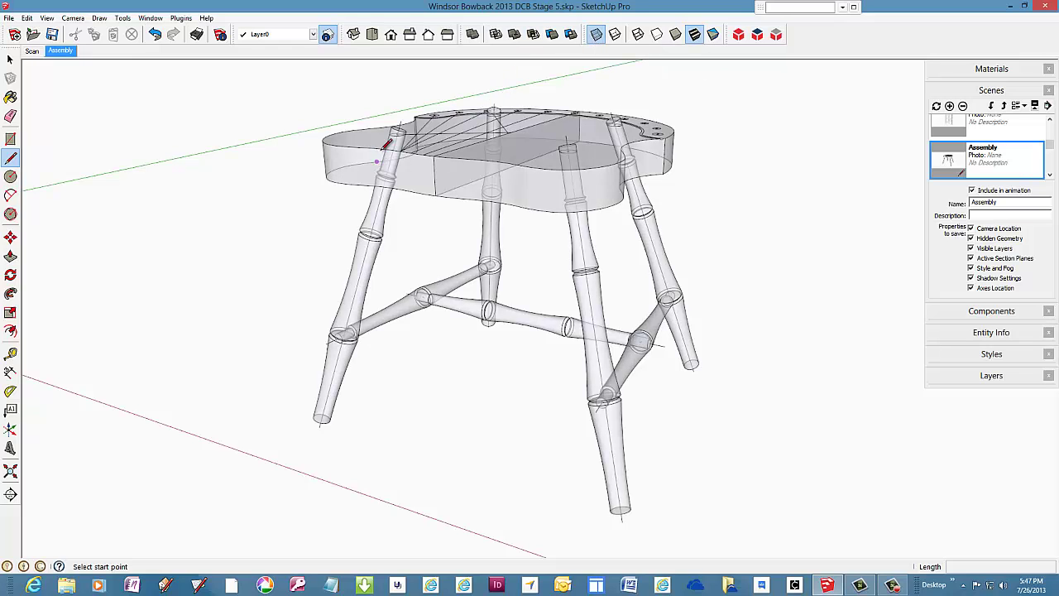
{"action": "scroll", "coordinate": [387, 141], "scroll_direction": "up", "scroll_amount": 6}
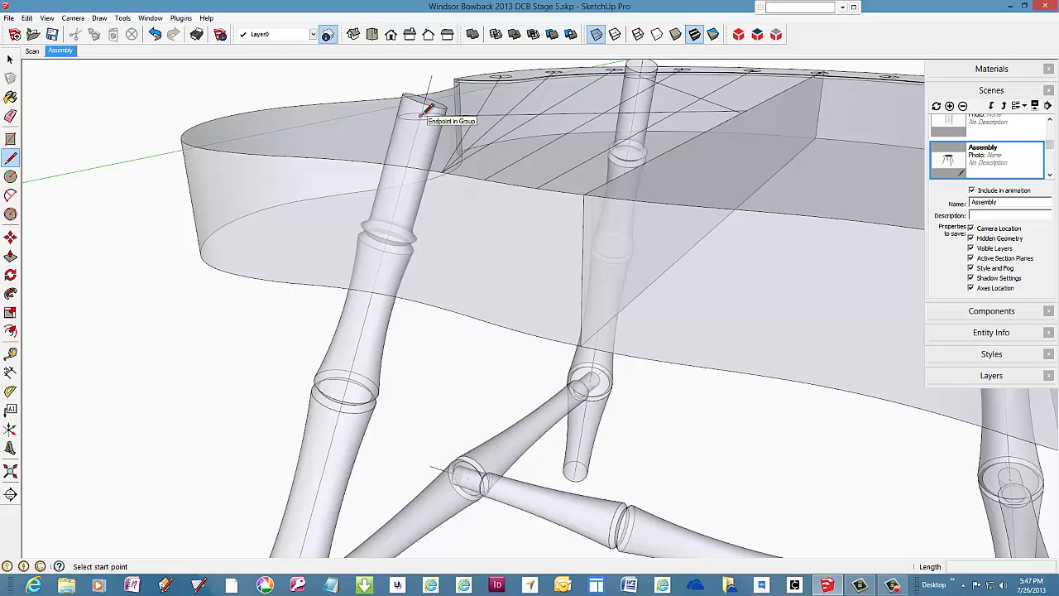
{"action": "mouse_move", "coordinate": [425, 109]}
{"action": "middle_mouse_down"}
{"action": "mouse_move", "coordinate": [435, 264]}
{"action": "mouse_move", "coordinate": [440, 206]}
{"action": "middle_mouse_up"}
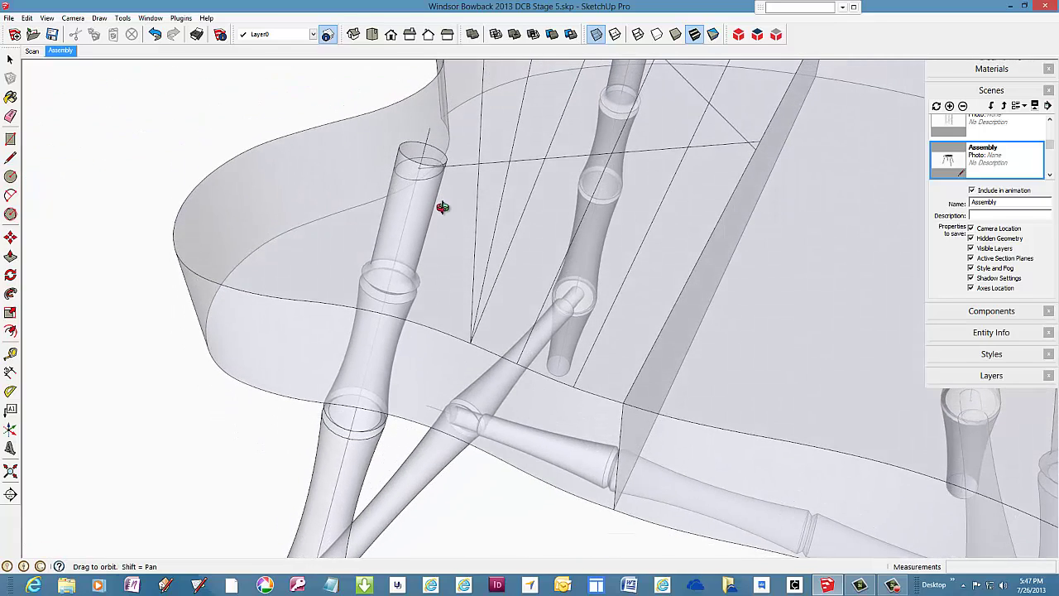
{"action": "left_click", "coordinate": [420, 163]}
{"action": "scroll", "coordinate": [416, 161], "scroll_direction": "down", "scroll_amount": 6}
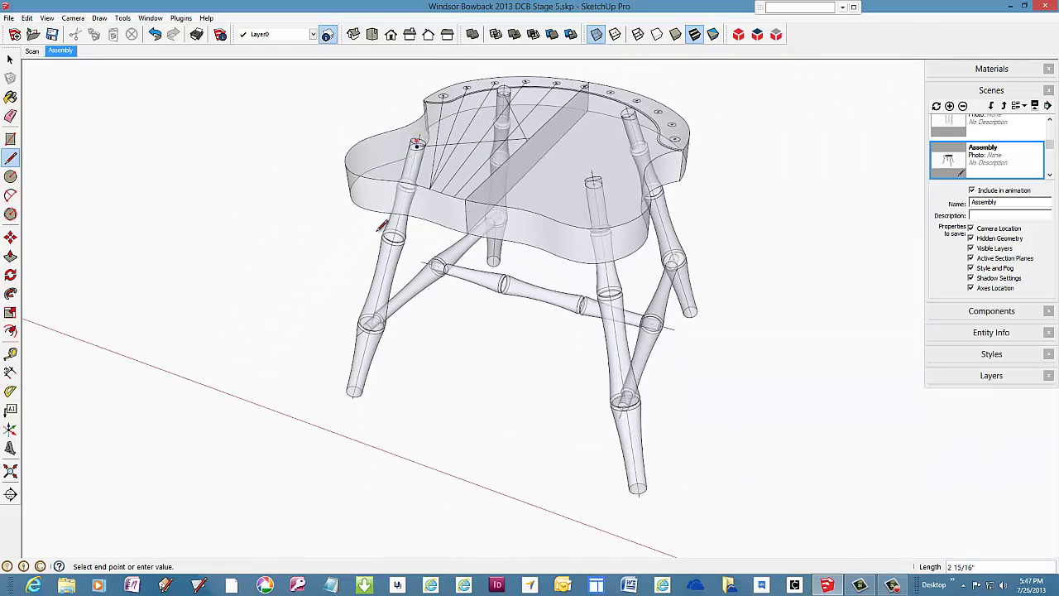
{"action": "scroll", "coordinate": [354, 390], "scroll_direction": "up", "scroll_amount": 6}
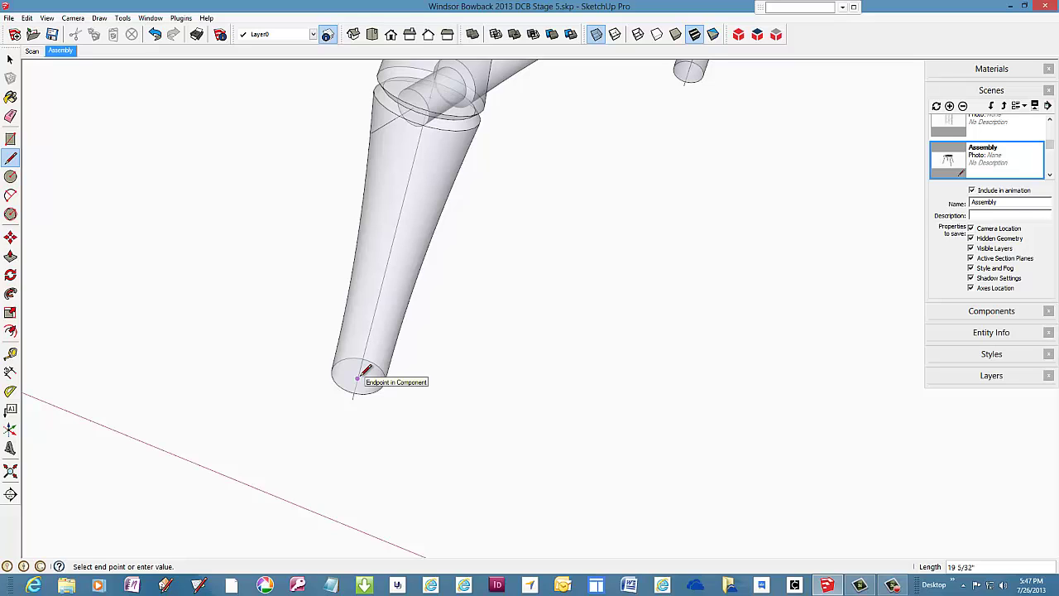
{"action": "left_click", "coordinate": [357, 378]}
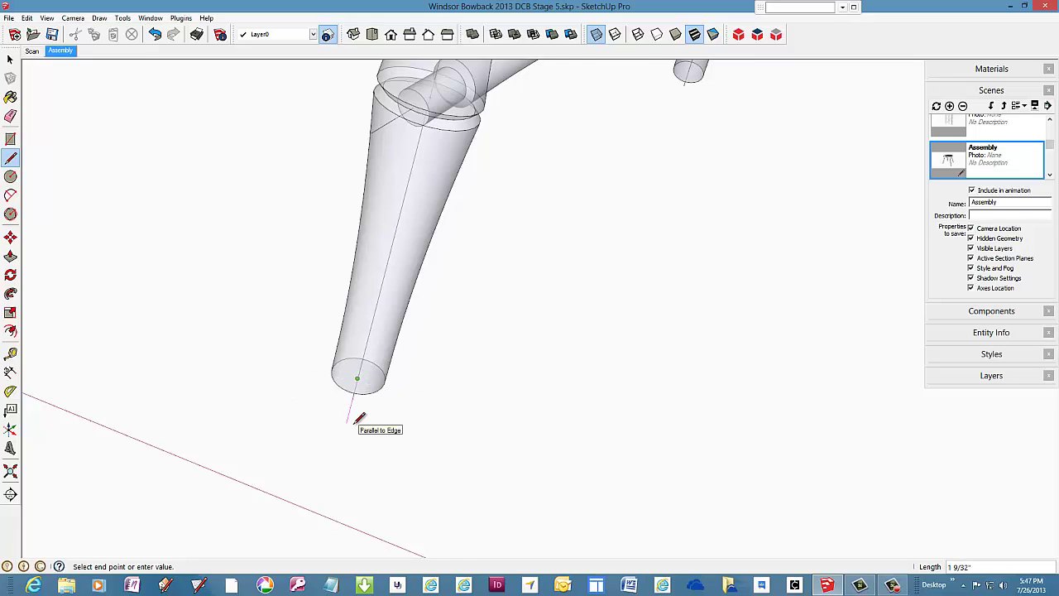
{"action": "scroll", "coordinate": [360, 418], "scroll_direction": "down", "scroll_amount": 1}
{"action": "key", "text": "Escape"}
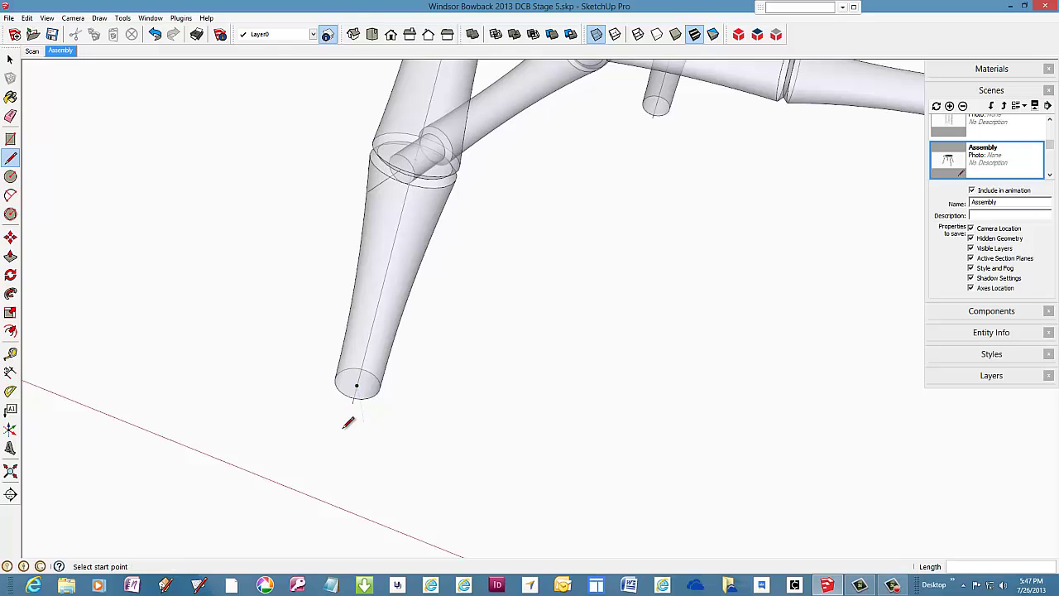
Draw a centre line through a rear leg, from the sight line's endpoint at the seat to the centre of the foot
{"action": "scroll", "coordinate": [350, 421], "scroll_direction": "down", "scroll_amount": 3}
{"action": "scroll", "coordinate": [344, 427], "scroll_direction": "down", "scroll_amount": 2}
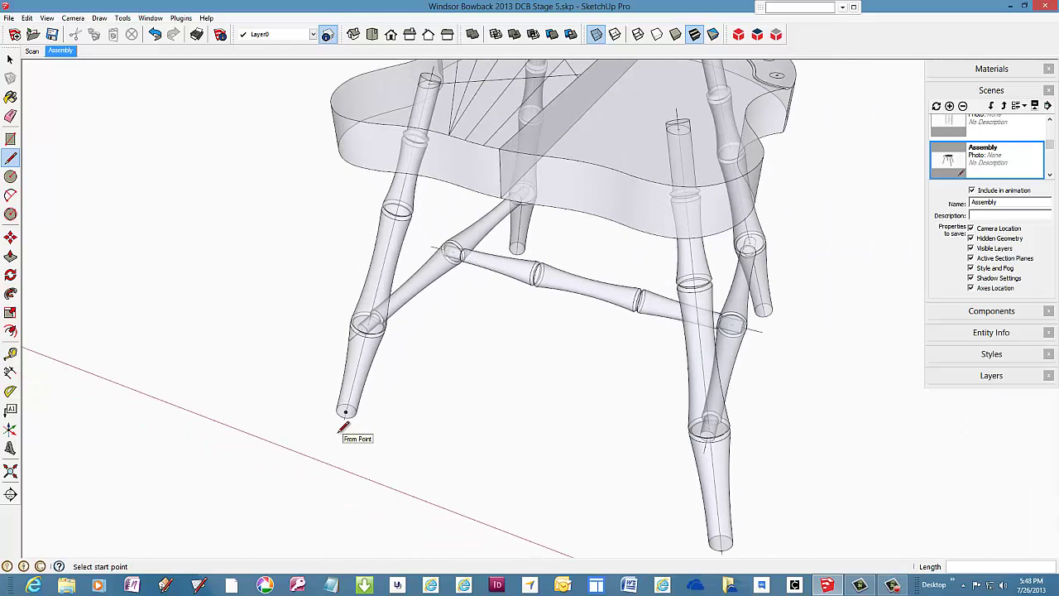
{"action": "scroll", "coordinate": [345, 427], "scroll_direction": "down", "scroll_amount": 2}
{"action": "mouse_move", "coordinate": [389, 249]}
{"action": "middle_mouse_down"}
{"action": "mouse_move", "coordinate": [475, 301]}
{"action": "mouse_move", "coordinate": [721, 295]}
{"action": "mouse_move", "coordinate": [845, 245]}
{"action": "mouse_move", "coordinate": [915, 318]}
{"action": "middle_mouse_up"}
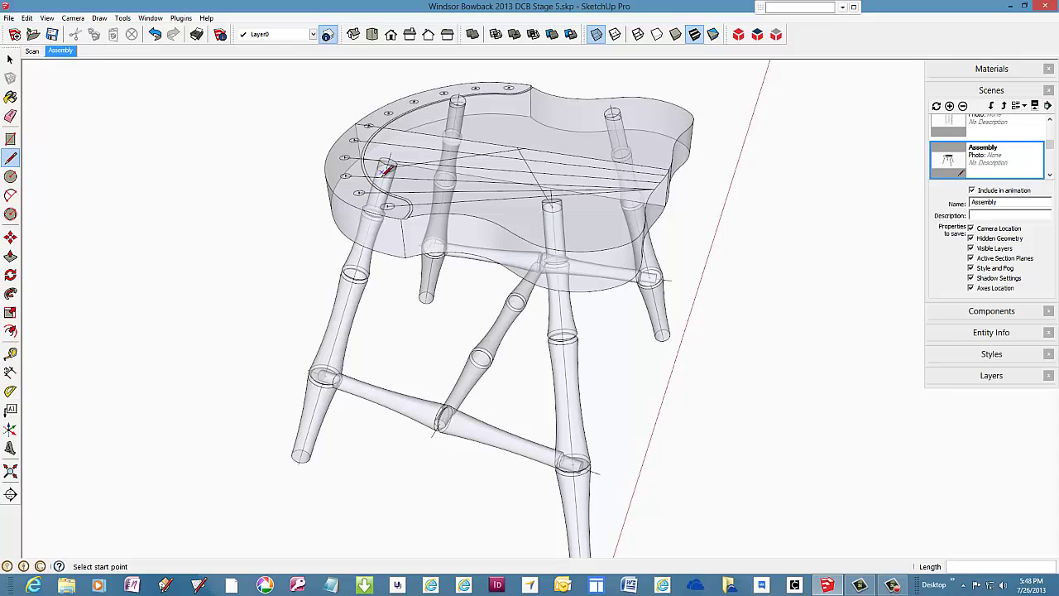
{"action": "scroll", "coordinate": [378, 178], "scroll_direction": "up", "scroll_amount": 6}
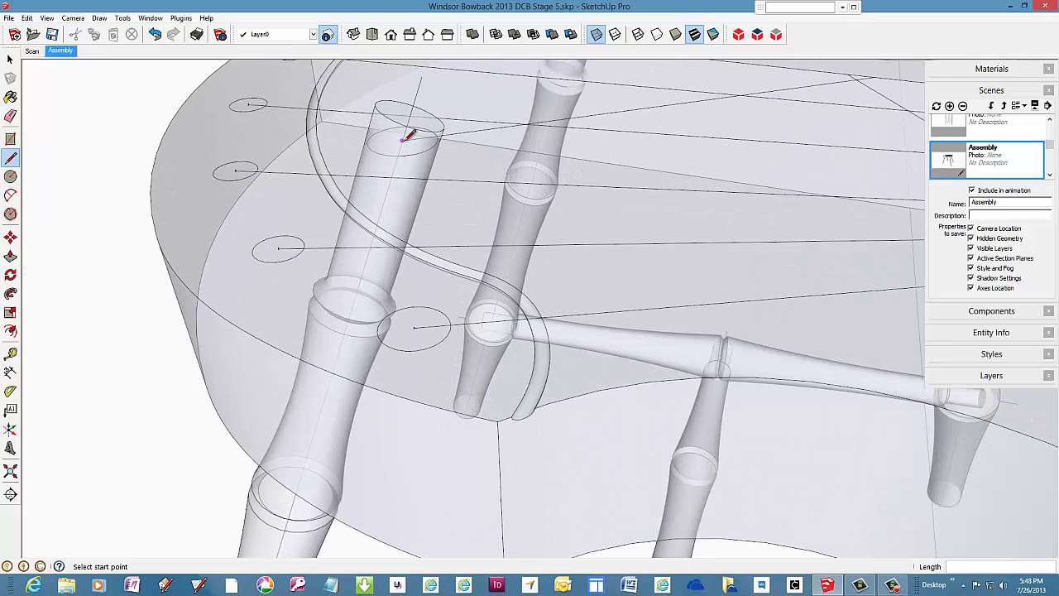
{"action": "left_click", "coordinate": [403, 141]}
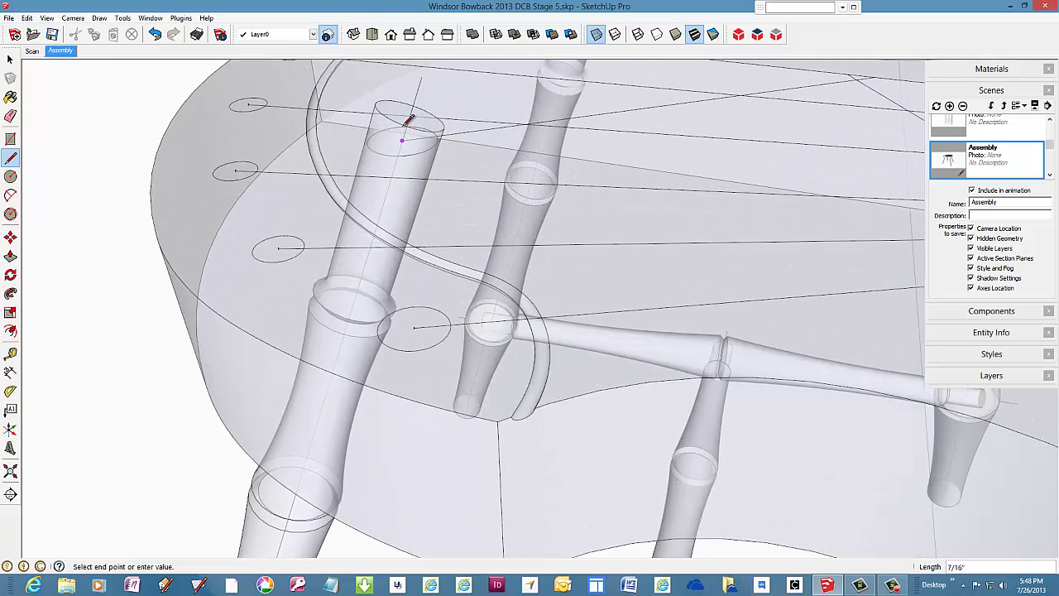
{"action": "scroll", "coordinate": [407, 123], "scroll_direction": "down", "scroll_amount": 5}
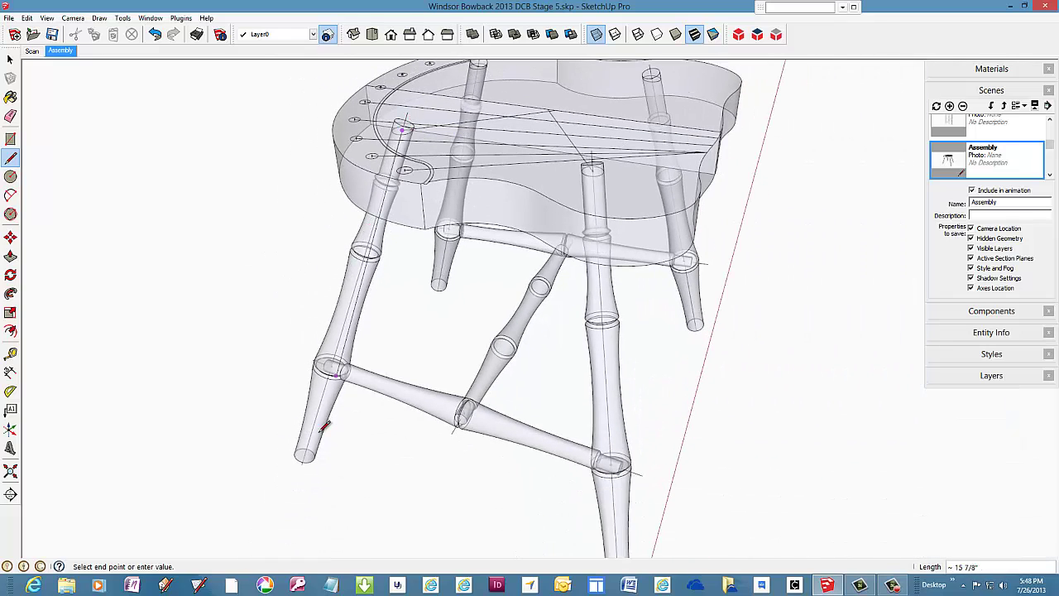
{"action": "left_click", "coordinate": [306, 453]}
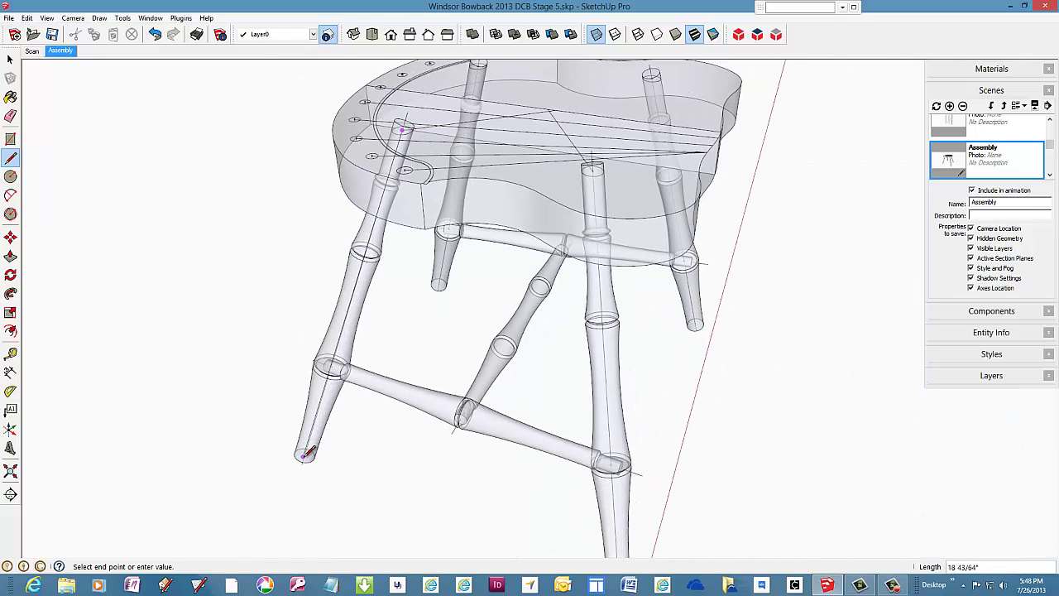
{"action": "scroll", "coordinate": [307, 453], "scroll_direction": "up", "scroll_amount": 5}
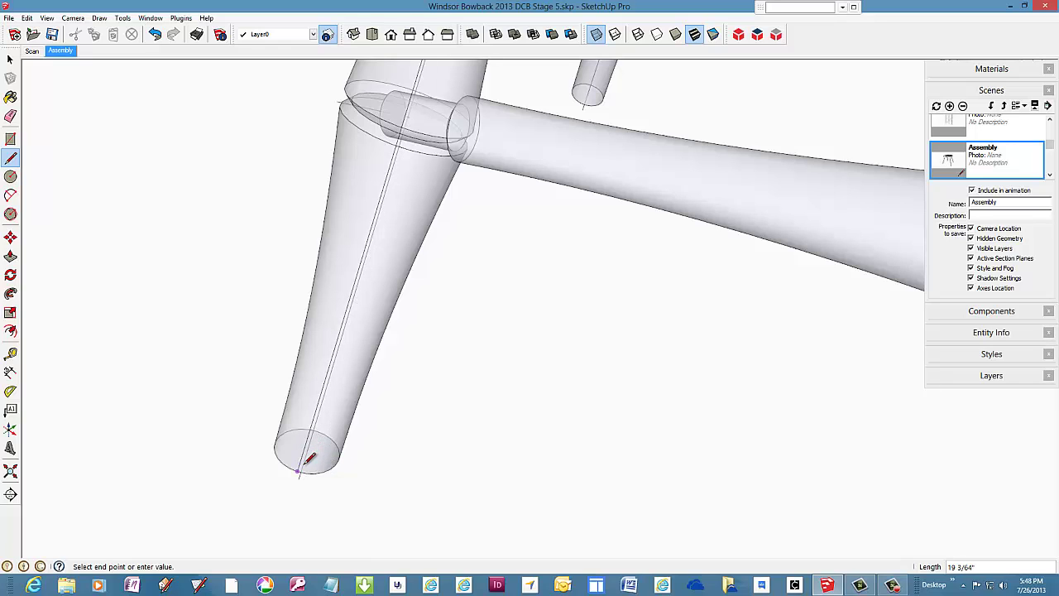
{"action": "scroll", "coordinate": [313, 453], "scroll_direction": "up", "scroll_amount": 3}
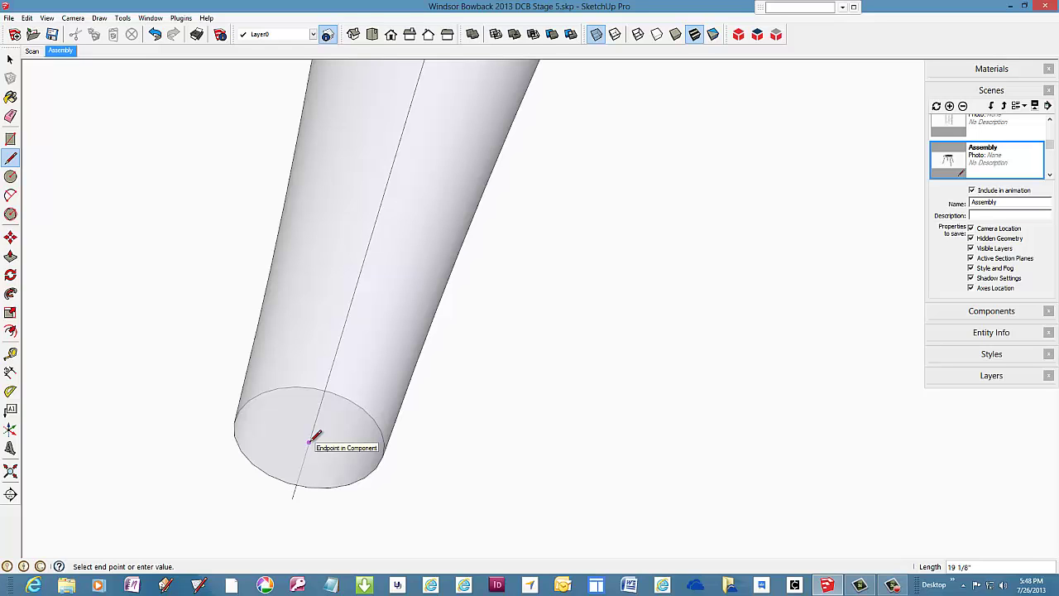
{"action": "scroll", "coordinate": [315, 418], "scroll_direction": "down", "scroll_amount": 4}
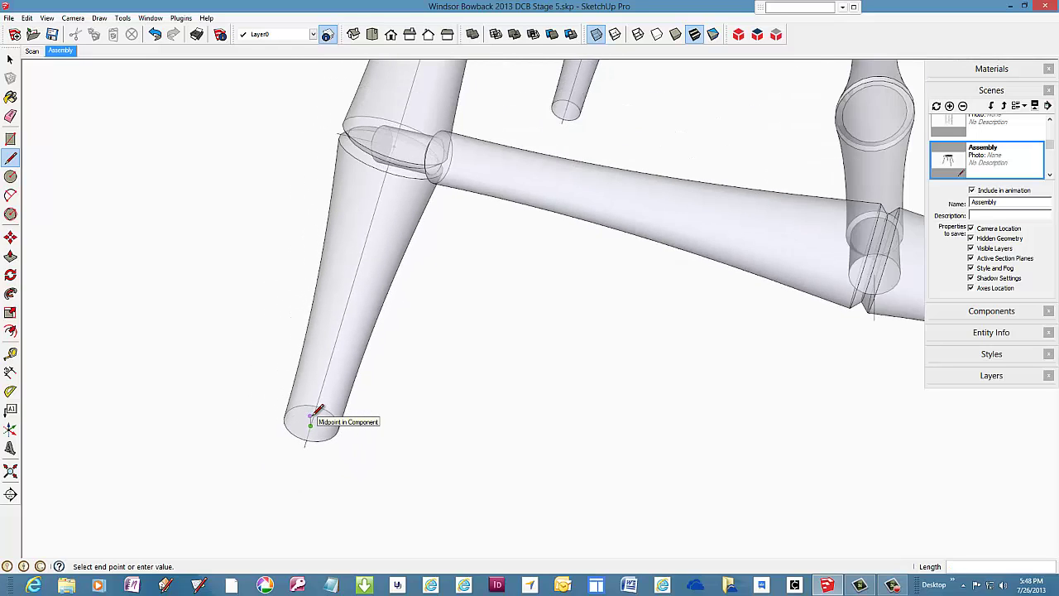
{"action": "scroll", "coordinate": [312, 415], "scroll_direction": "down", "scroll_amount": 5}
{"action": "key", "text": "Escape"}
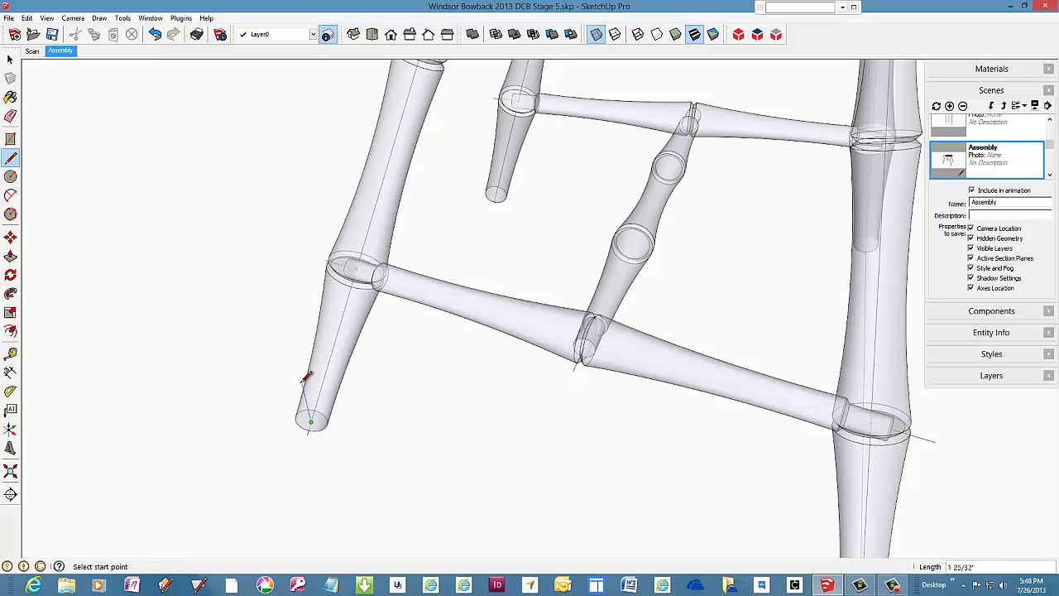
Draw a centre line through the side stretcher, from its guide point inside the rear leg to the one inside the front leg
{"action": "scroll", "coordinate": [399, 266], "scroll_direction": "up", "scroll_amount": 4}
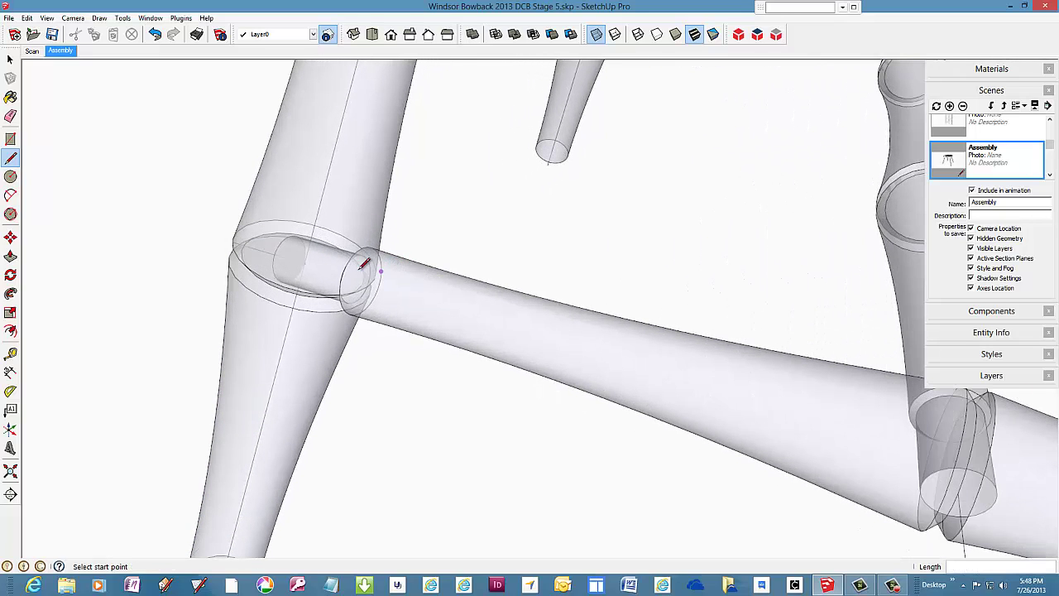
{"action": "left_click", "coordinate": [304, 263]}
{"action": "scroll", "coordinate": [281, 261], "scroll_direction": "down", "scroll_amount": 6}
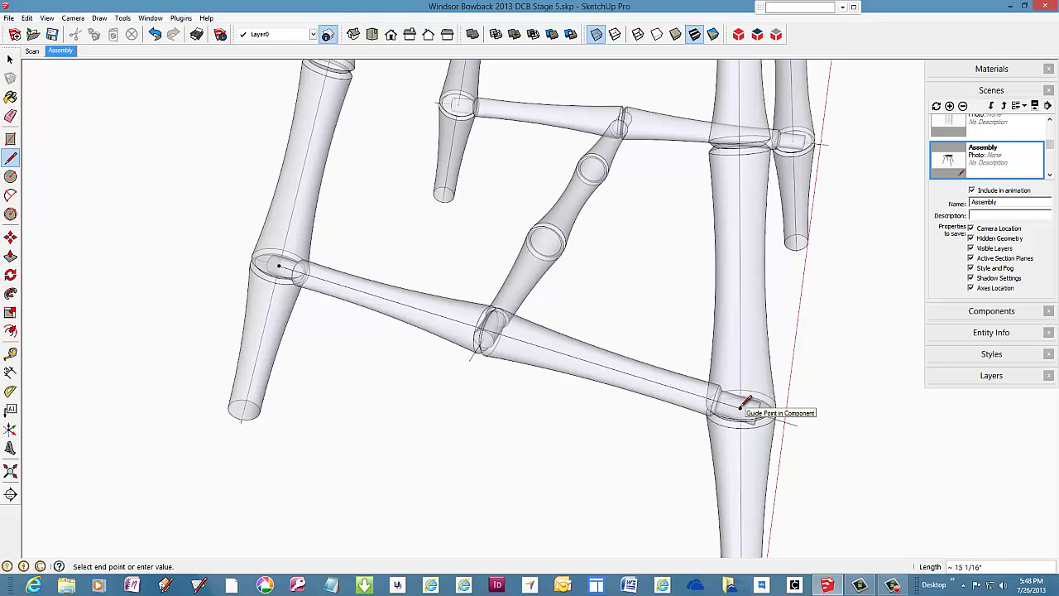
{"action": "left_click", "coordinate": [743, 405]}
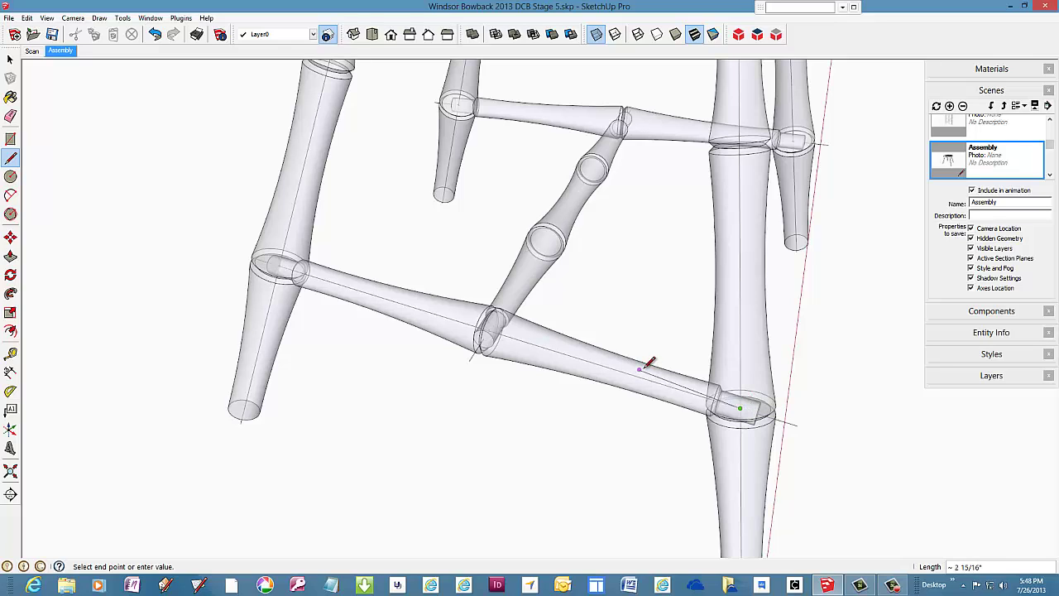
{"action": "key", "text": "Escape"}
Draw a centre line through the middle stretcher, between the centres of its joints with the two side stretchers
{"action": "mouse_move", "coordinate": [608, 348]}
{"action": "middle_mouse_down"}
{"action": "mouse_move", "coordinate": [572, 362]}
{"action": "mouse_move", "coordinate": [381, 362]}
{"action": "mouse_move", "coordinate": [273, 331]}
{"action": "mouse_move", "coordinate": [120, 340]}
{"action": "middle_mouse_up"}
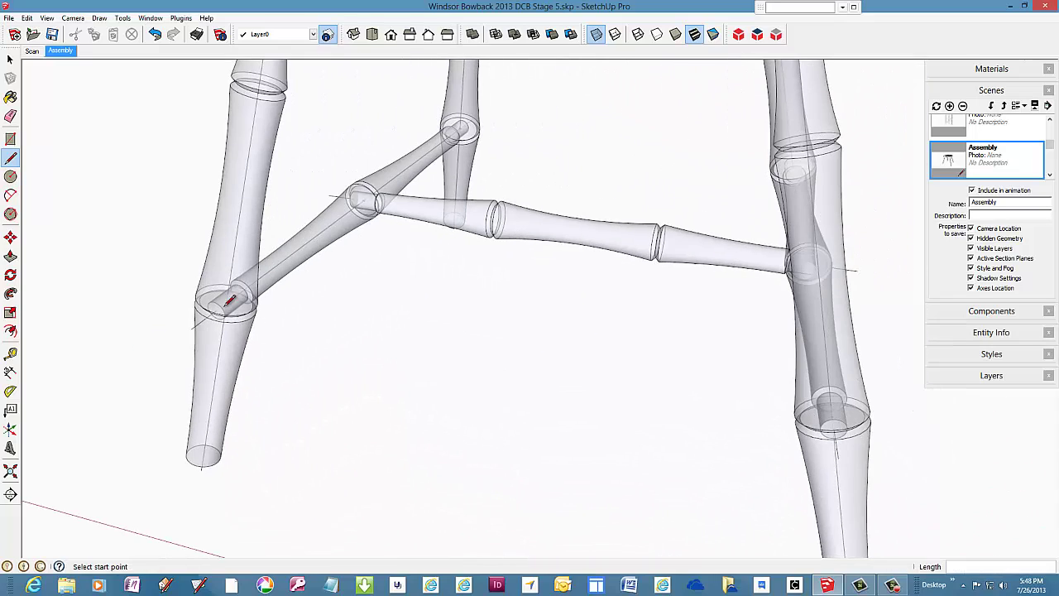
{"action": "scroll", "coordinate": [378, 189], "scroll_direction": "up", "scroll_amount": 3}
{"action": "scroll", "coordinate": [376, 188], "scroll_direction": "up", "scroll_amount": 3}
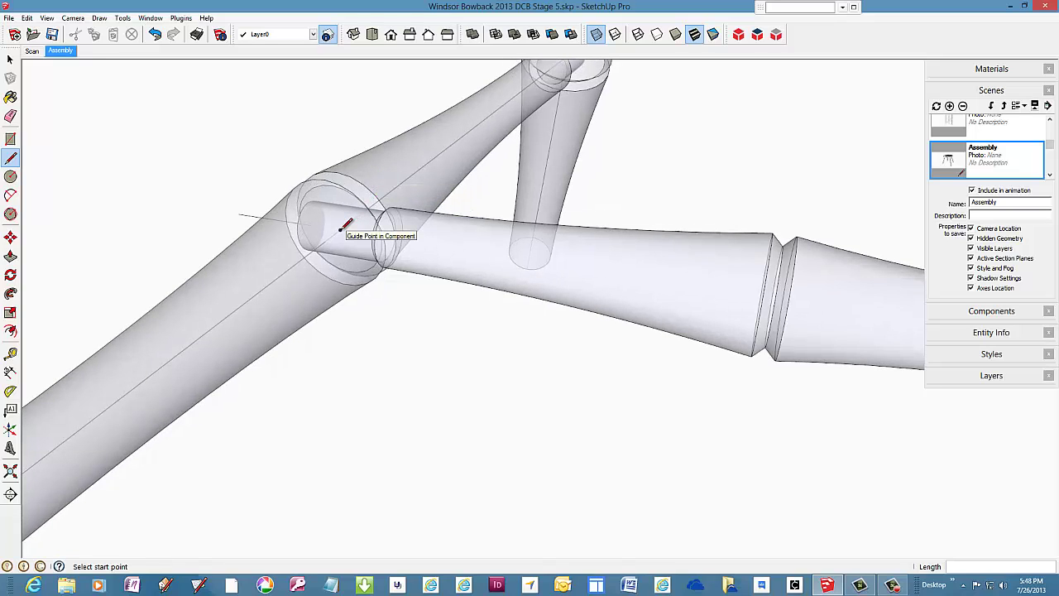
{"action": "left_click", "coordinate": [346, 225]}
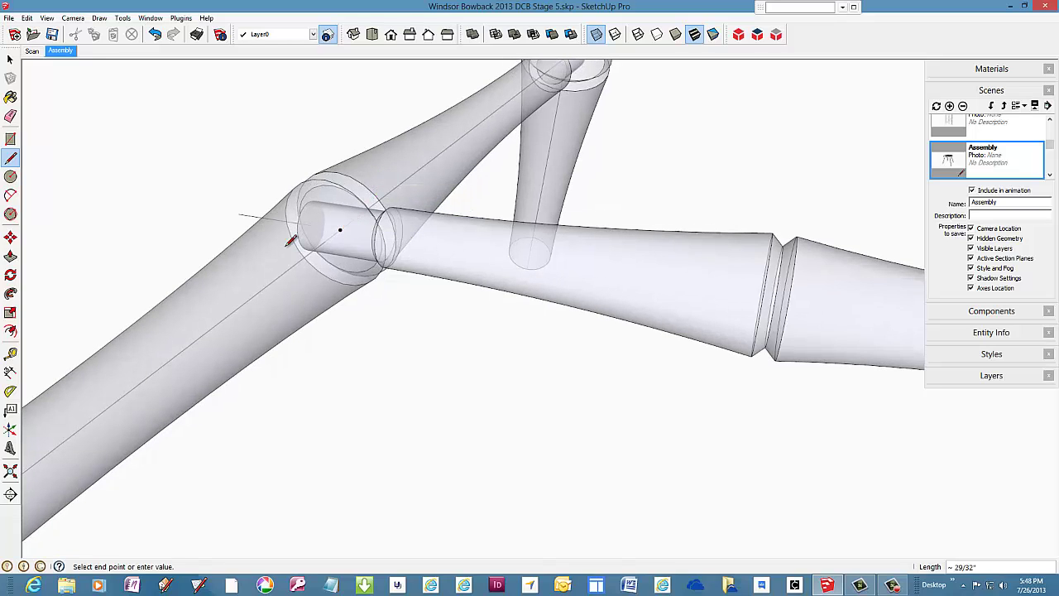
{"action": "scroll", "coordinate": [290, 235], "scroll_direction": "down", "scroll_amount": 5}
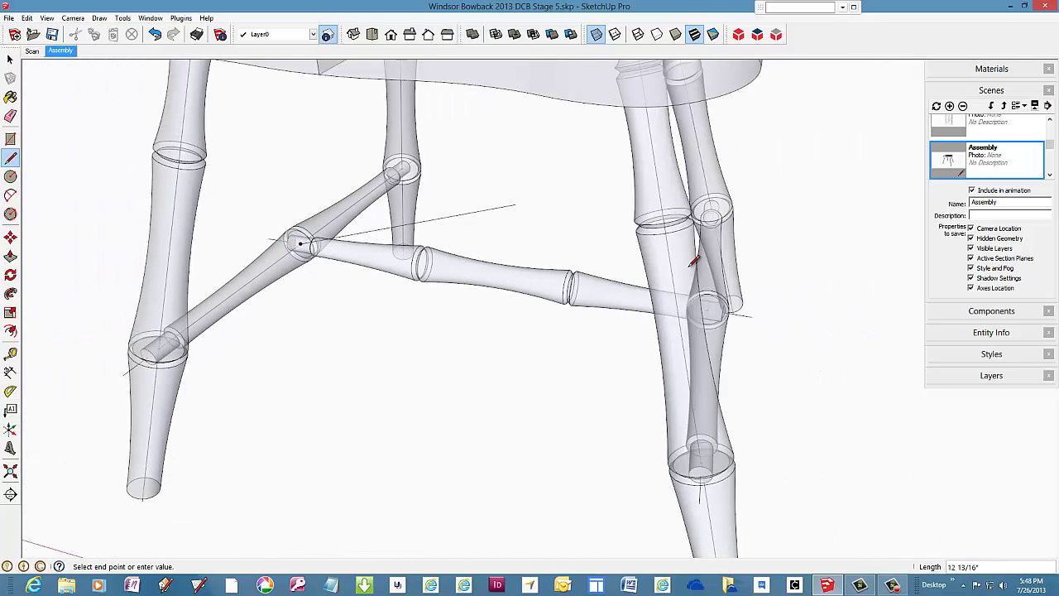
{"action": "scroll", "coordinate": [719, 305], "scroll_direction": "up", "scroll_amount": 3}
{"action": "scroll", "coordinate": [713, 312], "scroll_direction": "up", "scroll_amount": 3}
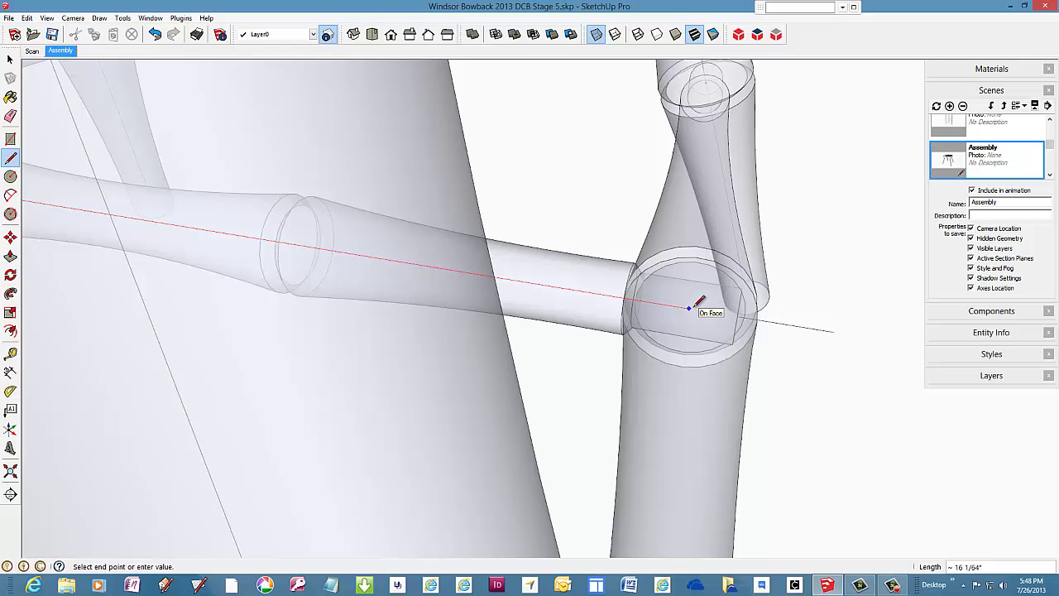
{"action": "left_click", "coordinate": [691, 307]}
{"action": "scroll", "coordinate": [570, 301], "scroll_direction": "down", "scroll_amount": 3}
{"action": "scroll", "coordinate": [582, 300], "scroll_direction": "down", "scroll_amount": 3}
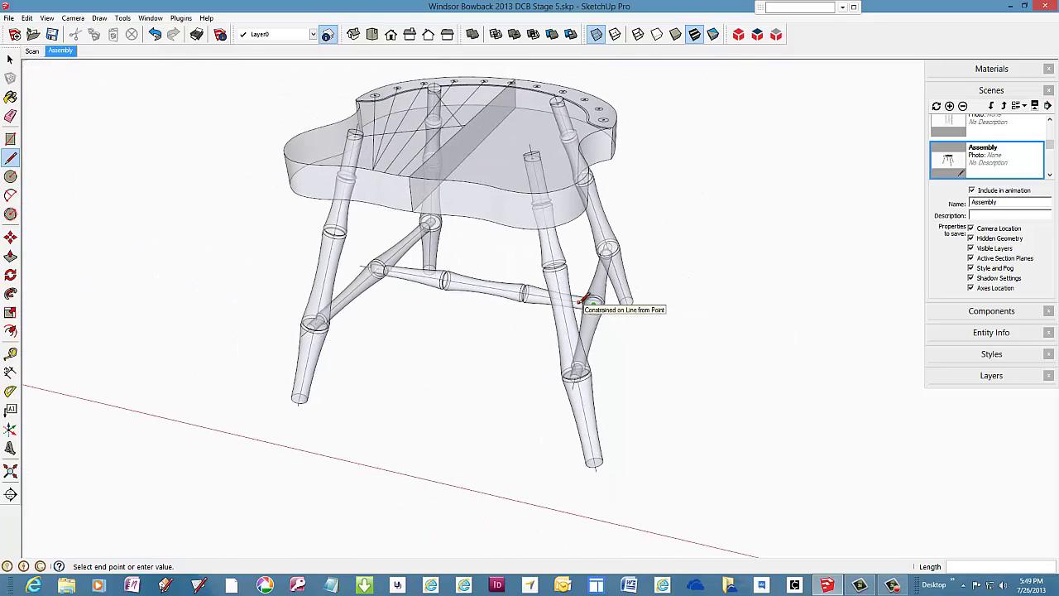
{"action": "key", "text": "Escape"}
Draw a line joining the upper endpoints of the front and rear leg centre lines, and turn off X-ray display
{"action": "scroll", "coordinate": [364, 101], "scroll_direction": "up", "scroll_amount": 6}
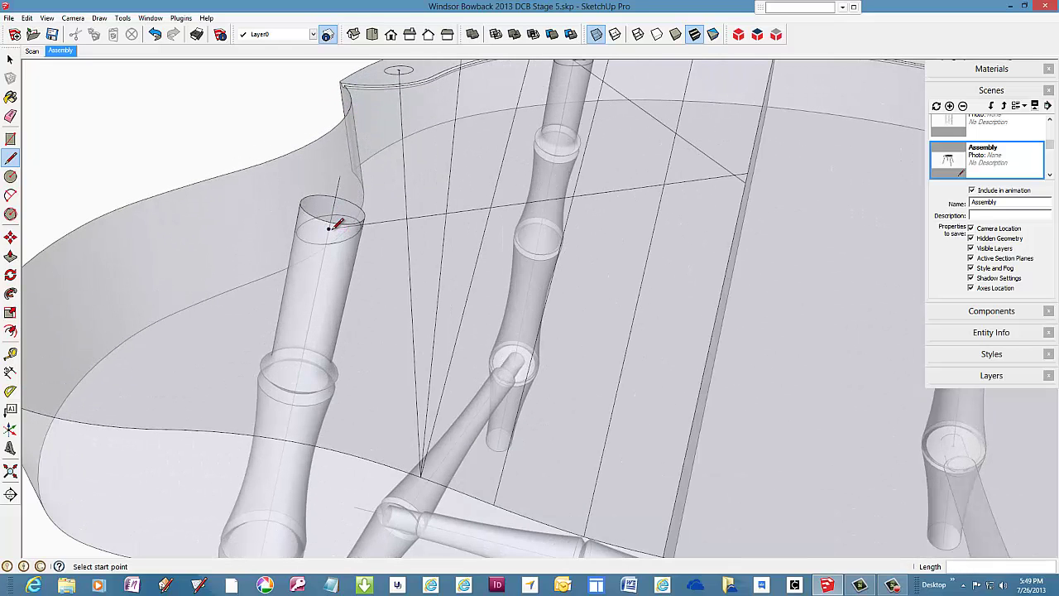
{"action": "left_click", "coordinate": [328, 228]}
{"action": "scroll", "coordinate": [323, 270], "scroll_direction": "down", "scroll_amount": 3}
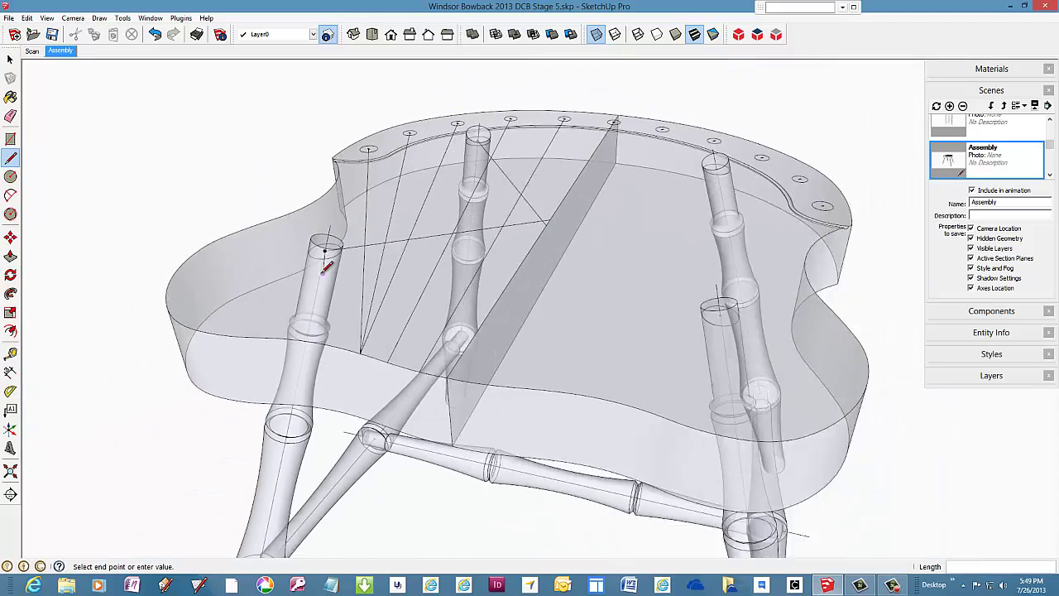
{"action": "scroll", "coordinate": [450, 160], "scroll_direction": "up", "scroll_amount": 1}
{"action": "scroll", "coordinate": [454, 157], "scroll_direction": "up", "scroll_amount": 2}
{"action": "scroll", "coordinate": [447, 162], "scroll_direction": "up", "scroll_amount": 3}
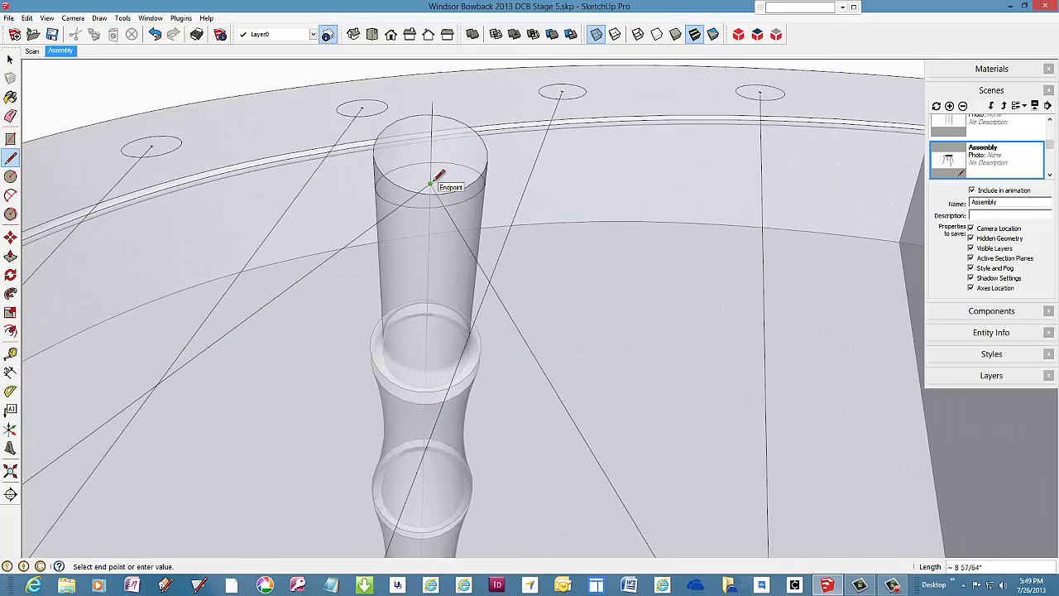
{"action": "scroll", "coordinate": [431, 182], "scroll_direction": "down", "scroll_amount": 5}
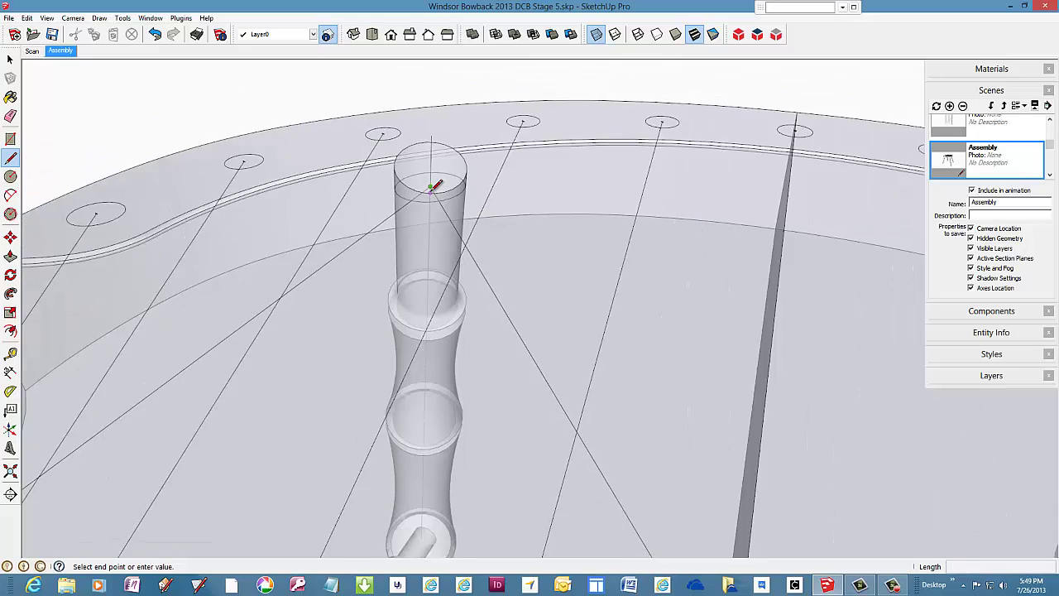
{"action": "scroll", "coordinate": [431, 185], "scroll_direction": "down", "scroll_amount": 2}
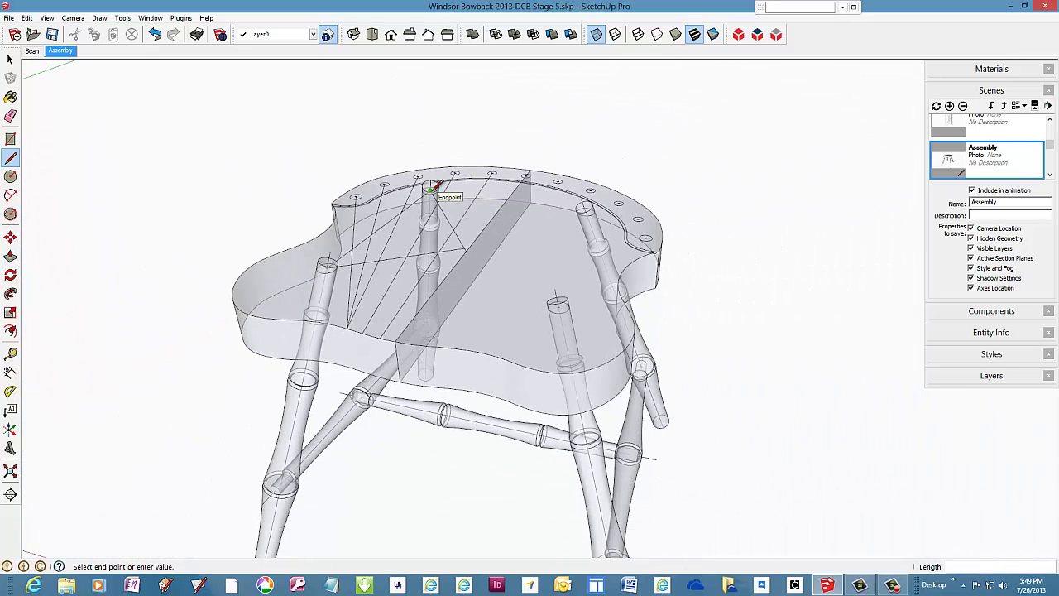
{"action": "scroll", "coordinate": [431, 187], "scroll_direction": "down", "scroll_amount": 3}
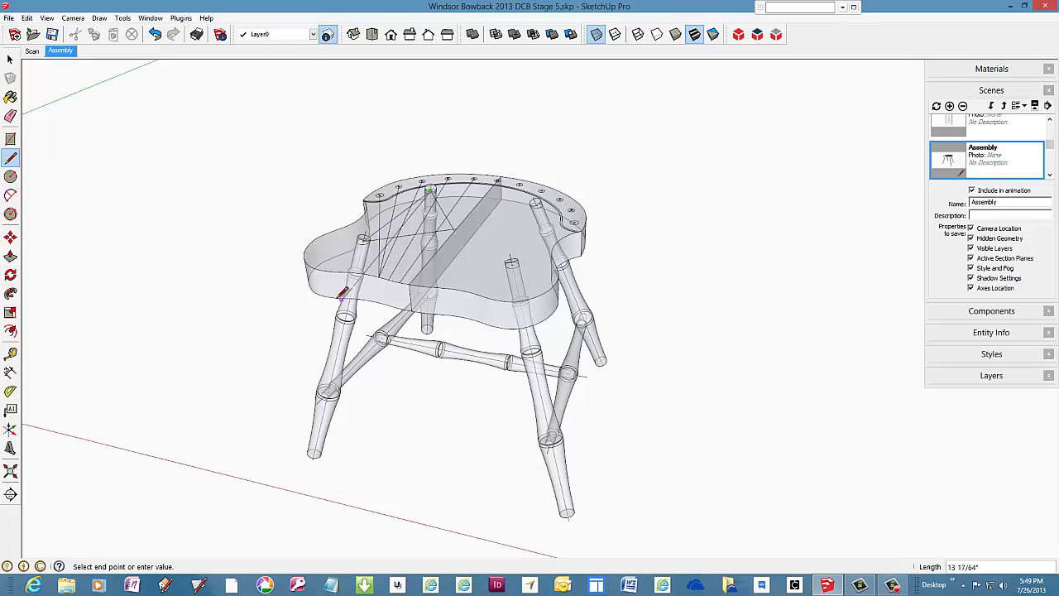
{"action": "left_click", "coordinate": [597, 36]}
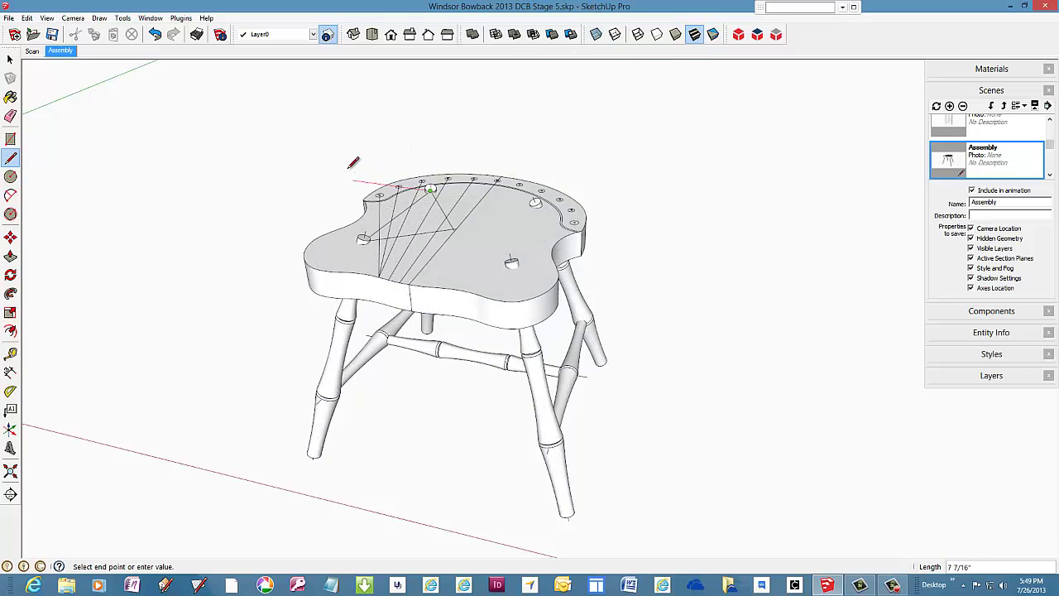
{"action": "key", "text": "Escape"}
Hide both seat halves, all four legs and all the stretchers so that only the lines show
{"action": "mouse_move", "coordinate": [356, 285]}
{"action": "middle_mouse_down"}
{"action": "mouse_move", "coordinate": [365, 281]}
{"action": "mouse_move", "coordinate": [329, 197]}
{"action": "middle_mouse_up"}
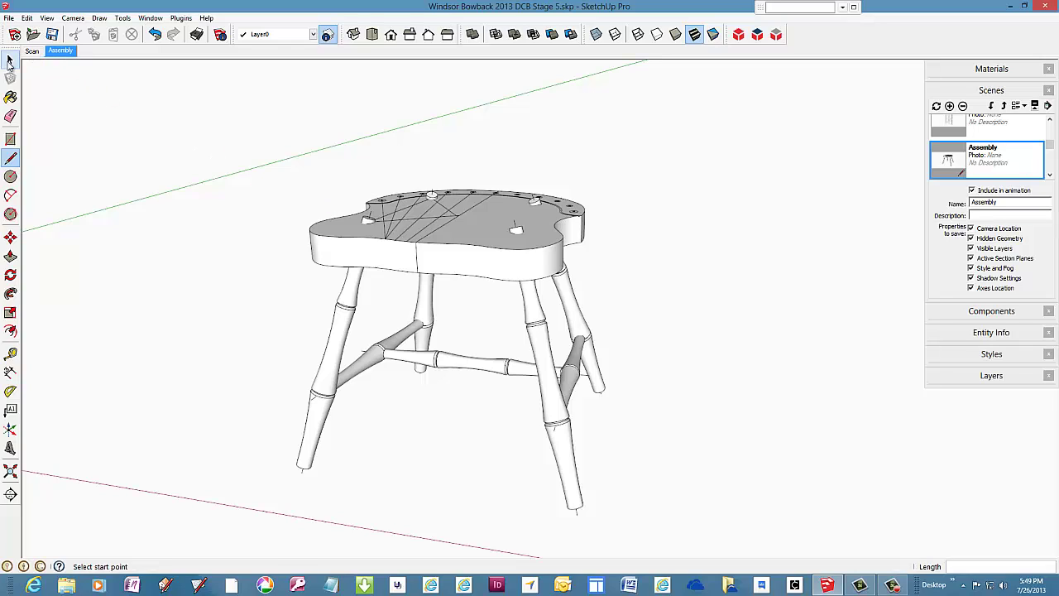
{"action": "left_click", "coordinate": [10, 58]}
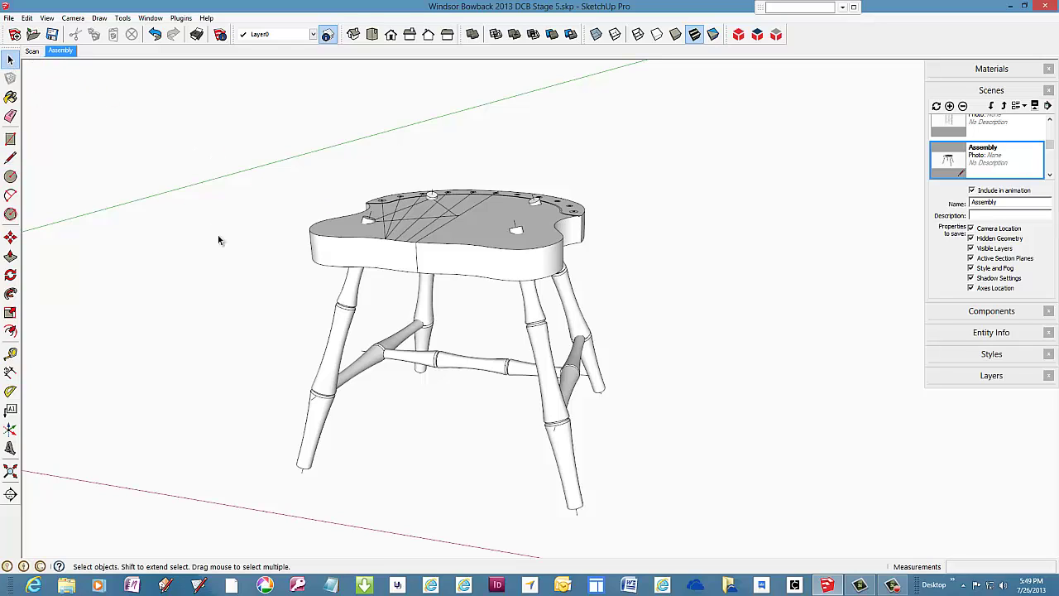
{"action": "left_click", "coordinate": [344, 248]}
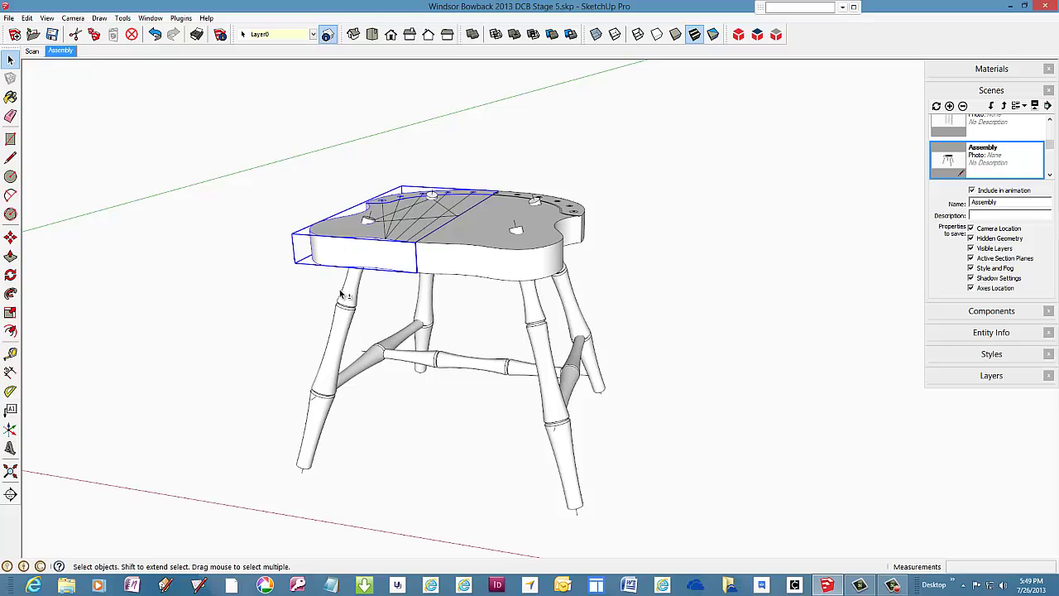
{"action": "left_click", "coordinate": [344, 321], "text": "shift"}
{"action": "left_click", "coordinate": [418, 317], "text": "shift"}
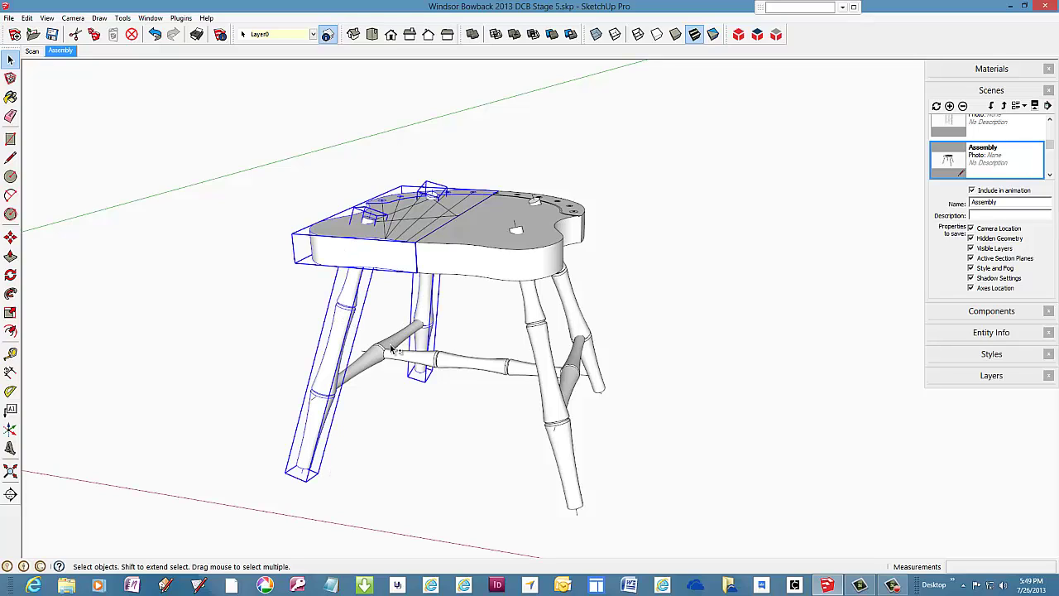
{"action": "left_click", "coordinate": [392, 347], "text": "shift"}
{"action": "left_click", "coordinate": [445, 364], "text": "shift"}
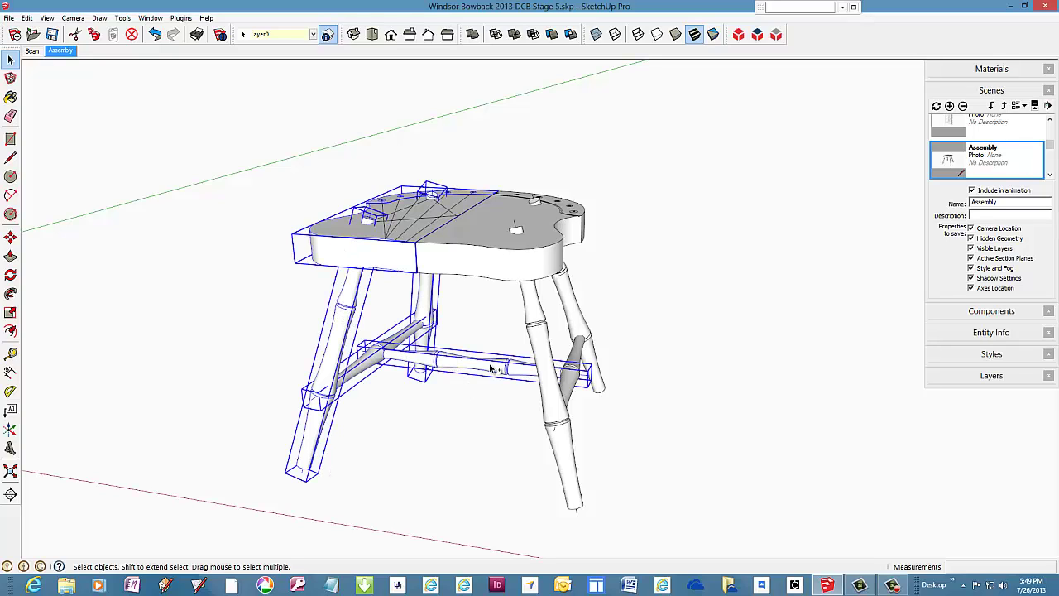
{"action": "left_click", "coordinate": [541, 326], "text": "shift"}
{"action": "left_click", "coordinate": [568, 303], "text": "shift"}
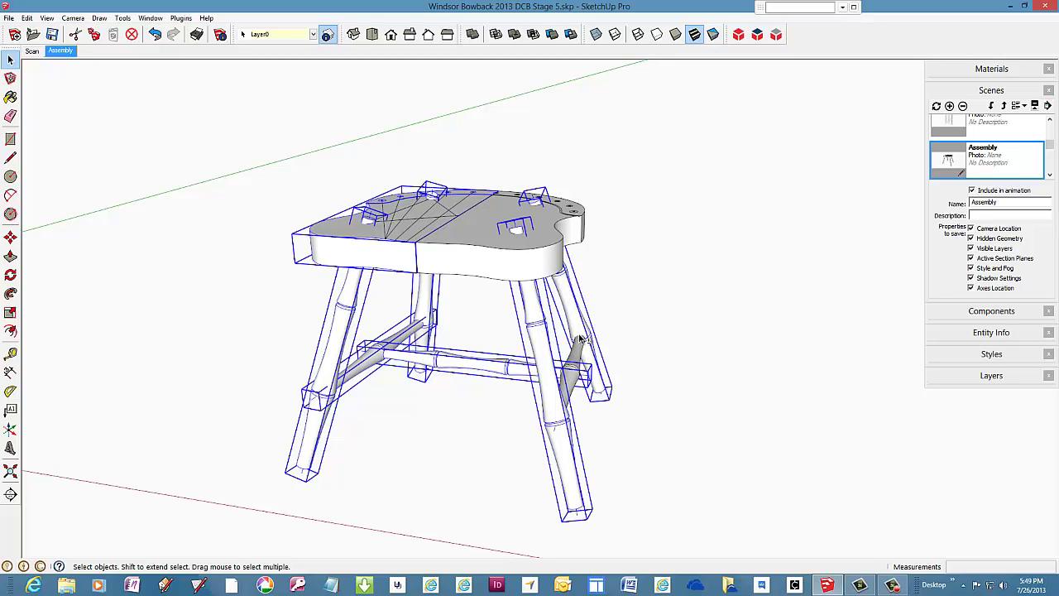
{"action": "left_click", "coordinate": [493, 259], "text": "shift"}
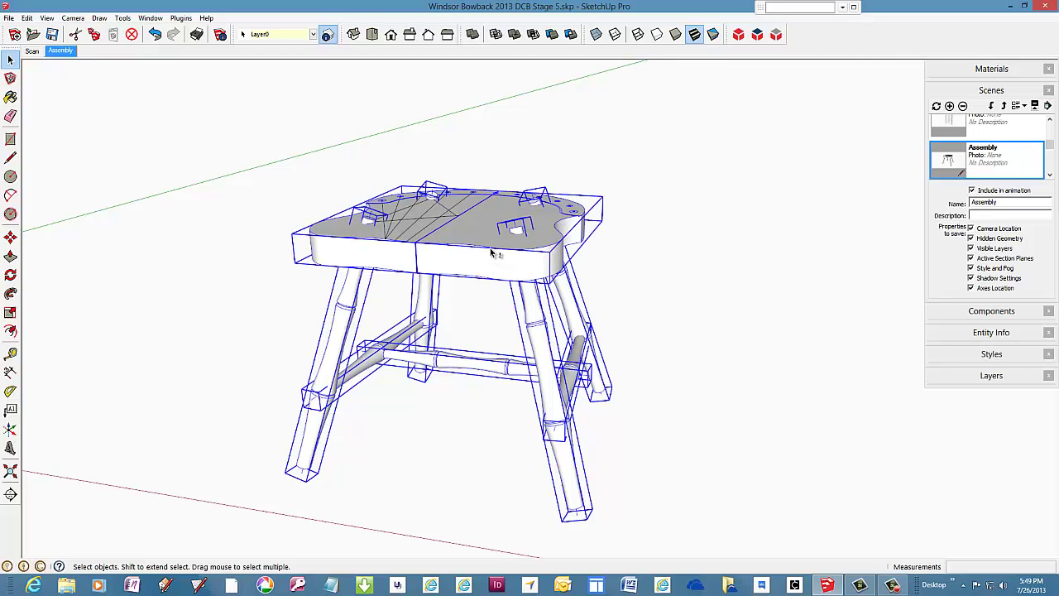
{"action": "right_click", "coordinate": [492, 252]}
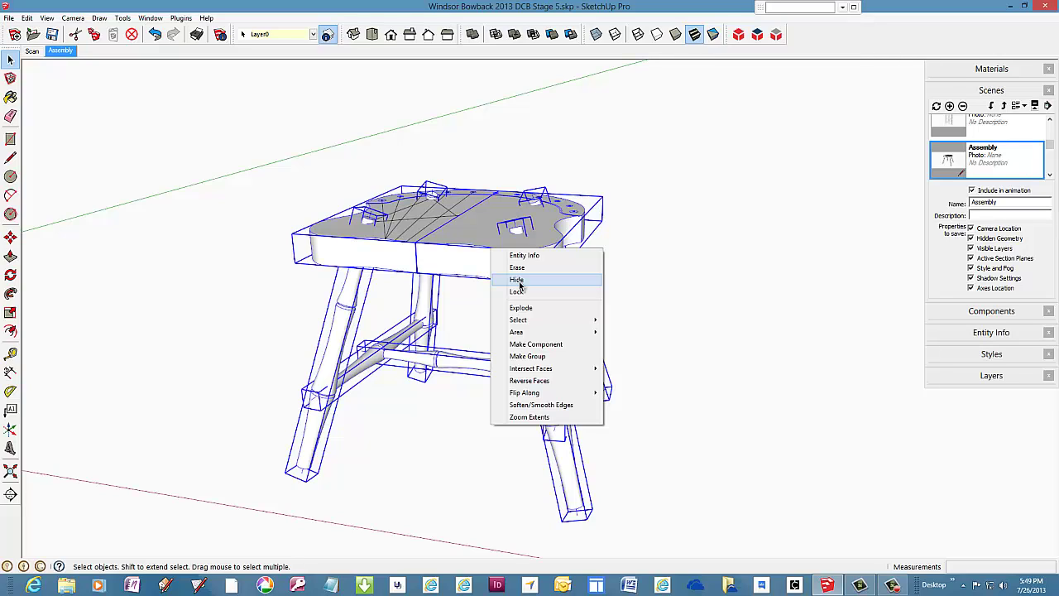
{"action": "left_click", "coordinate": [517, 279]}
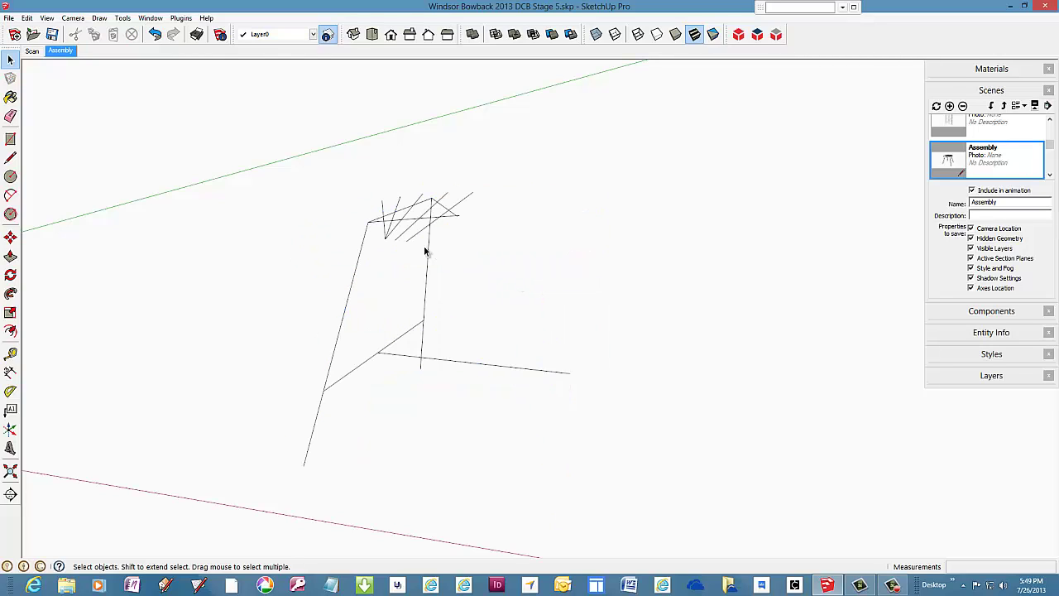
Hide the group of sight lines and layout lines at the seat
{"action": "left_click", "coordinate": [386, 239]}
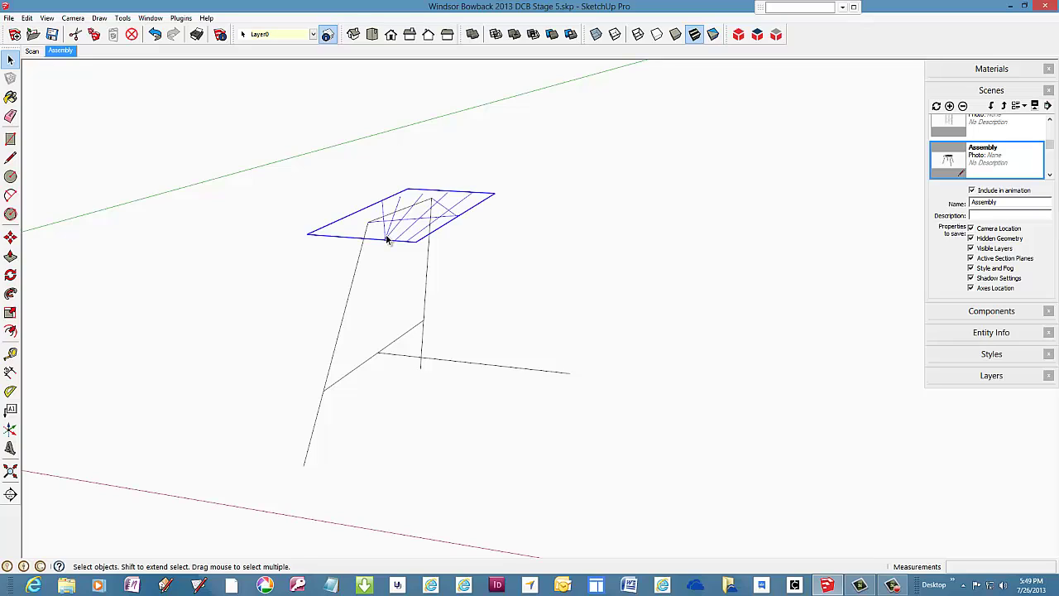
{"action": "right_click", "coordinate": [386, 240]}
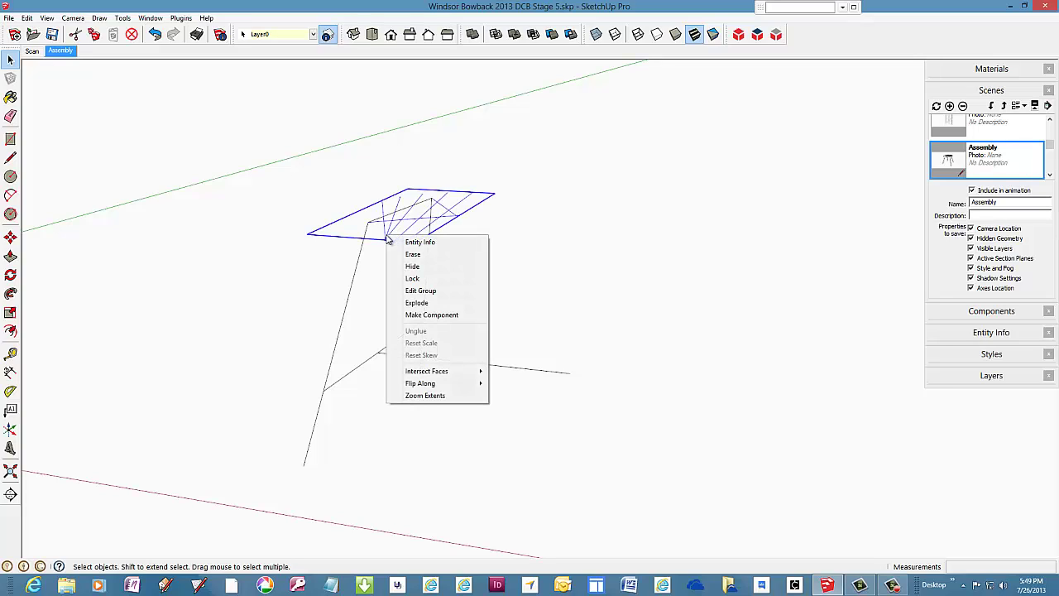
{"action": "left_click", "coordinate": [418, 267]}
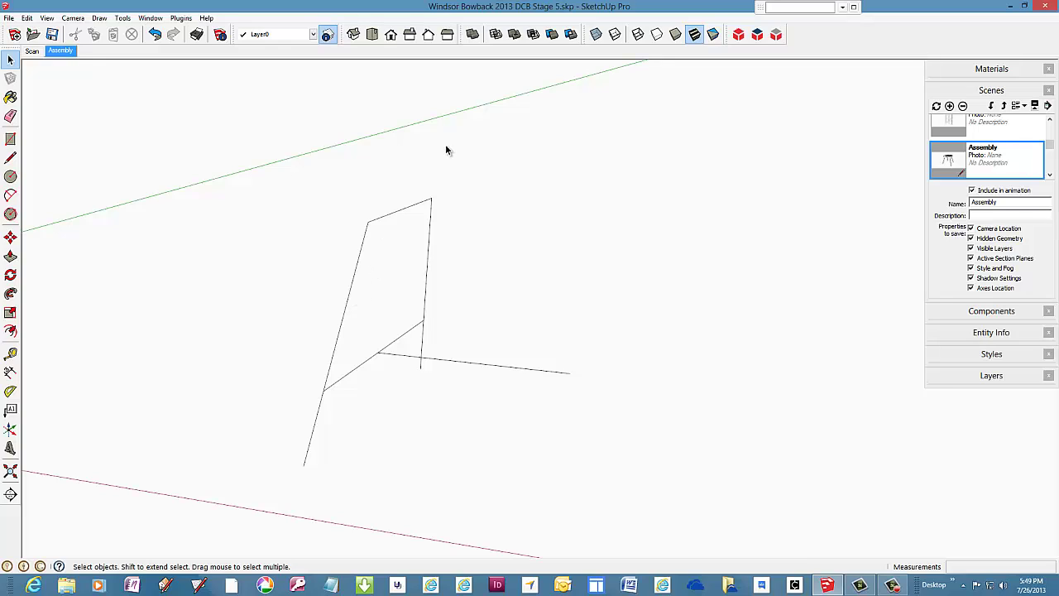
Combine all the leg and stretcher centre lines, including the line joining the leg tops, into one group
{"action": "left_click_drag", "start_coordinate": [451, 278], "coordinate": [419, 383]}
{"action": "left_click_drag", "start_coordinate": [313, 407], "coordinate": [316, 402]}
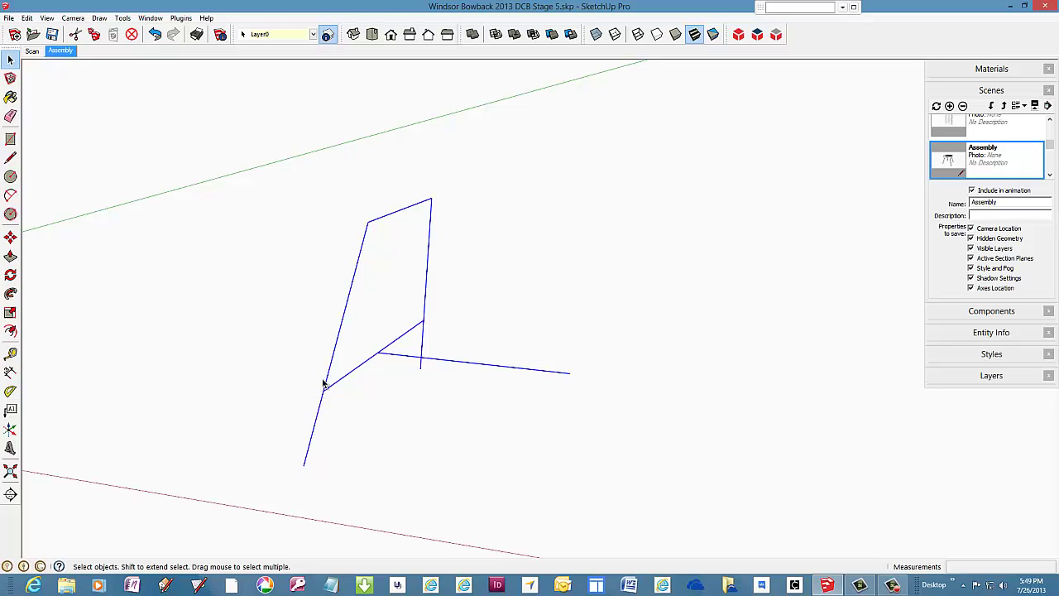
{"action": "right_click", "coordinate": [378, 356]}
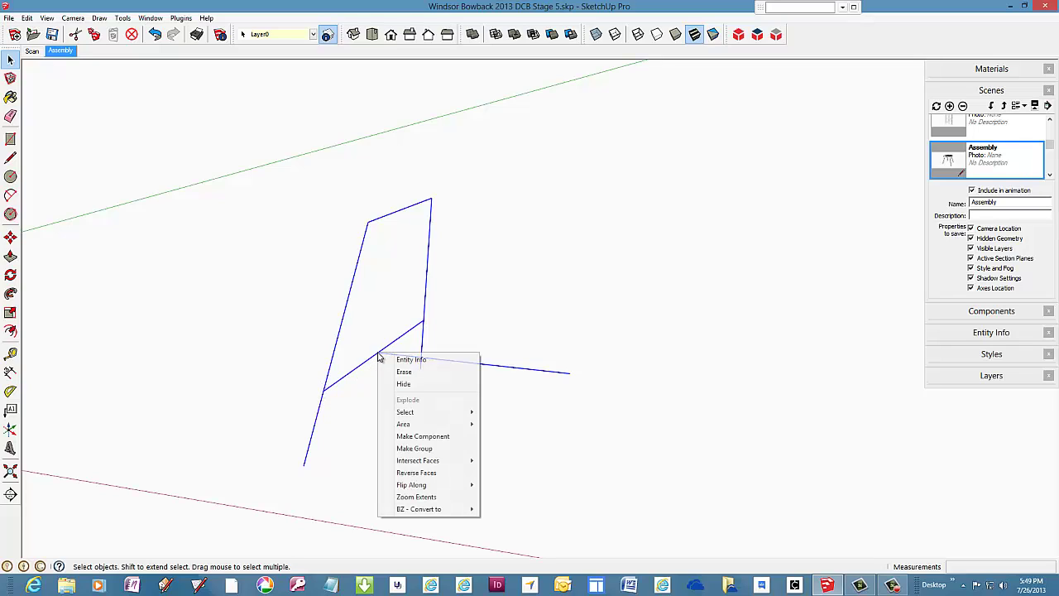
{"action": "left_click", "coordinate": [413, 448]}
Move the centre-line group about 96 inches along the red axis, away from the chair's location
{"action": "scroll", "coordinate": [369, 279], "scroll_direction": "down", "scroll_amount": 4}
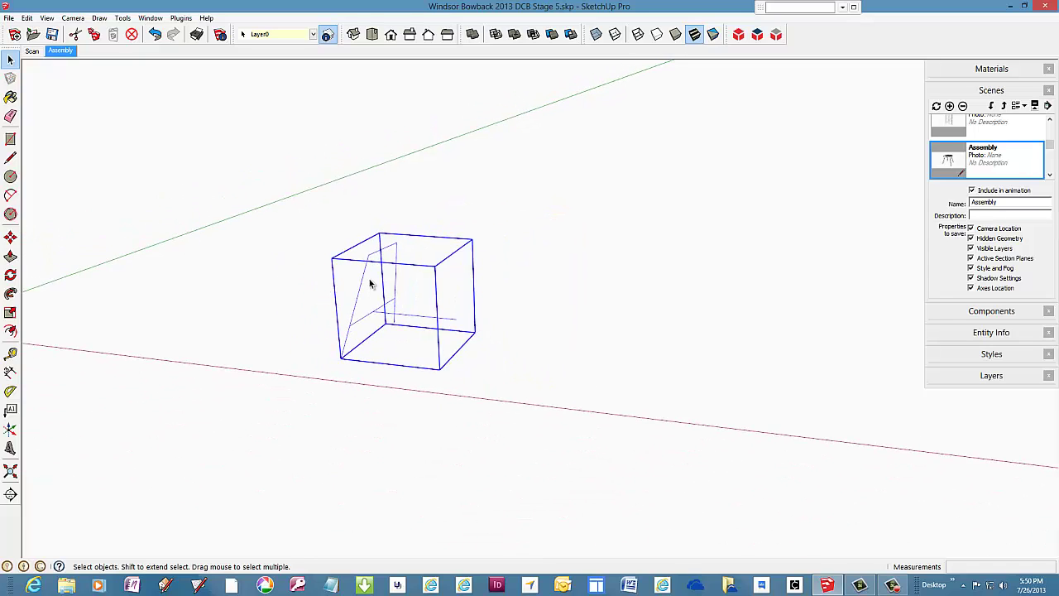
{"action": "left_click", "coordinate": [10, 237]}
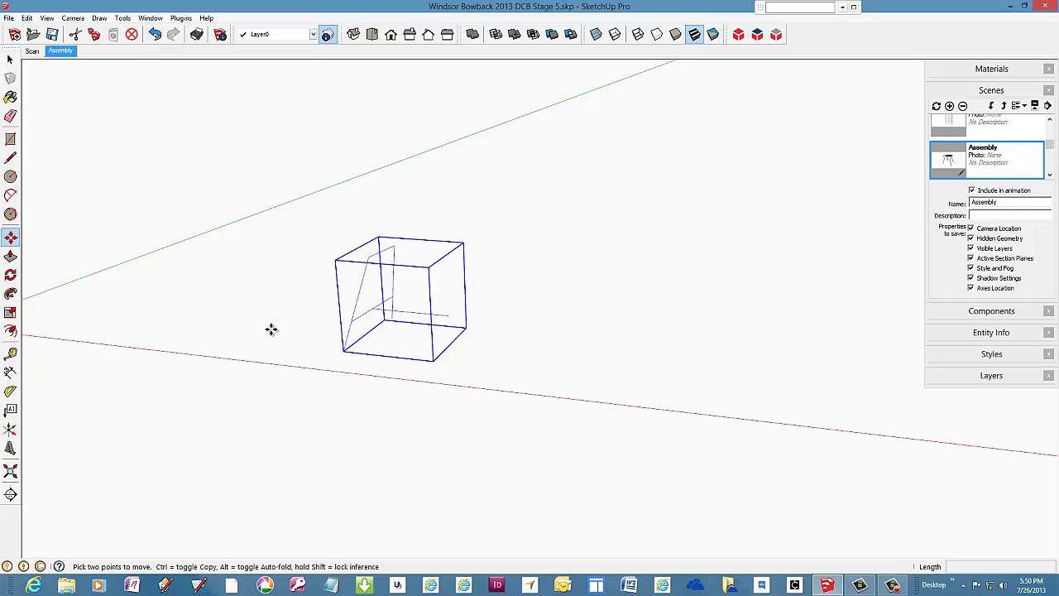
{"action": "scroll", "coordinate": [270, 327], "scroll_direction": "down", "scroll_amount": 1}
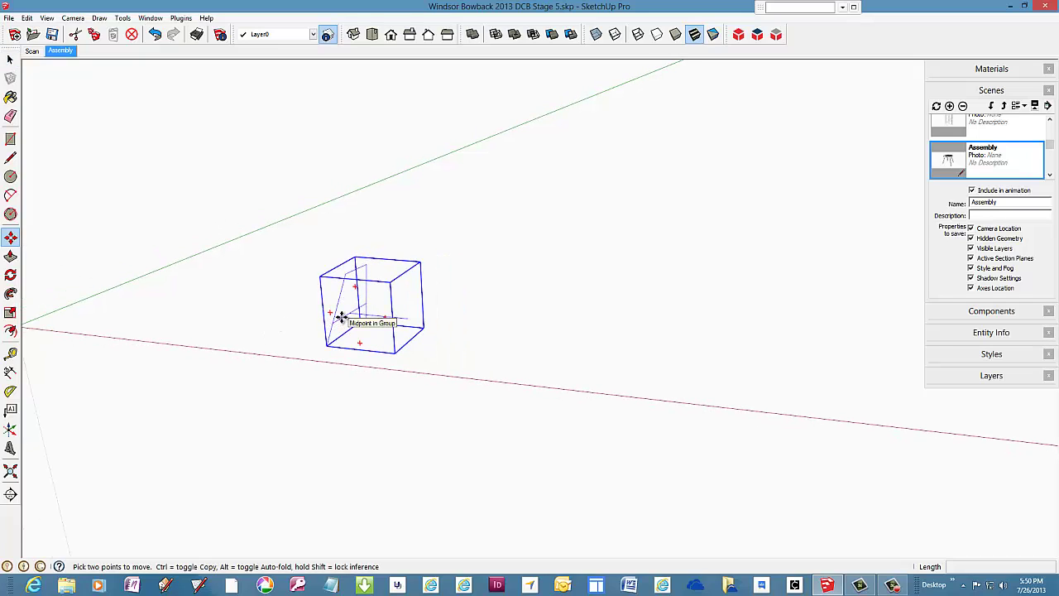
{"action": "left_click", "coordinate": [341, 317]}
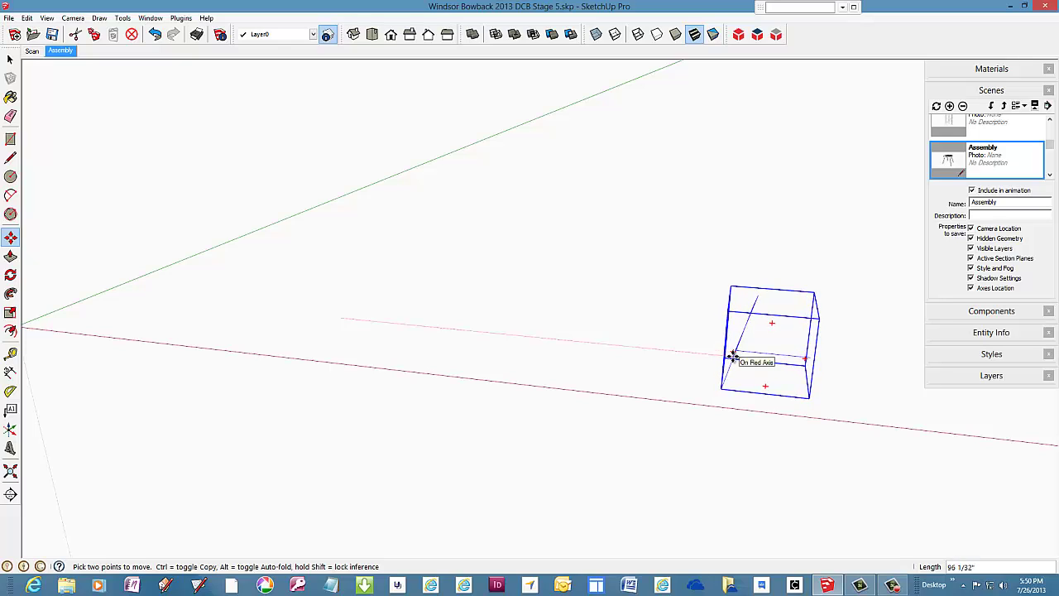
{"action": "left_click", "coordinate": [733, 356]}
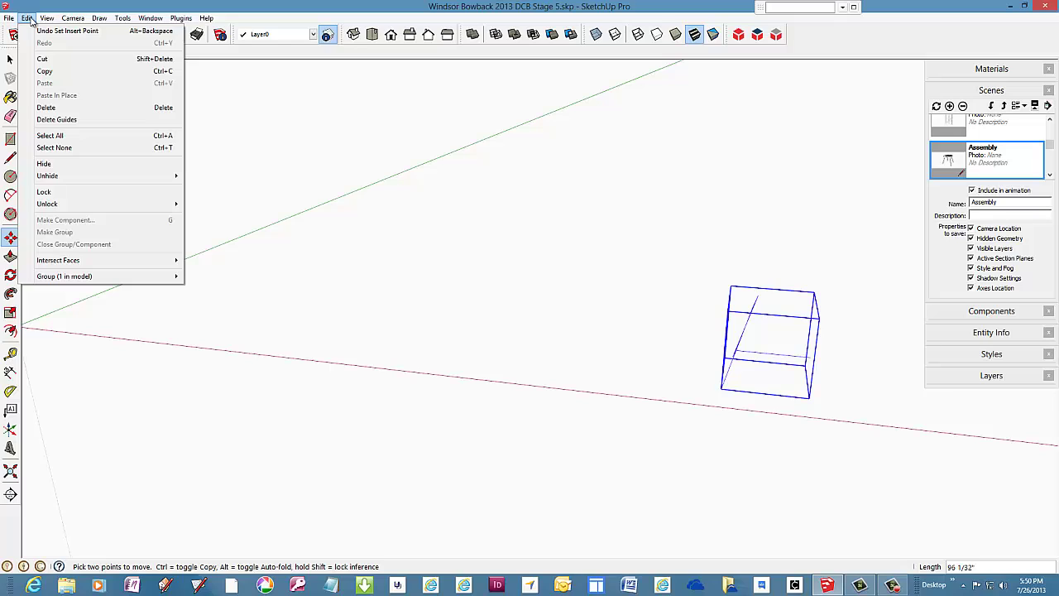
Unhide all the hidden chair geometry and deselect the centre-line group
{"action": "mouse_move", "coordinate": [128, 184]}
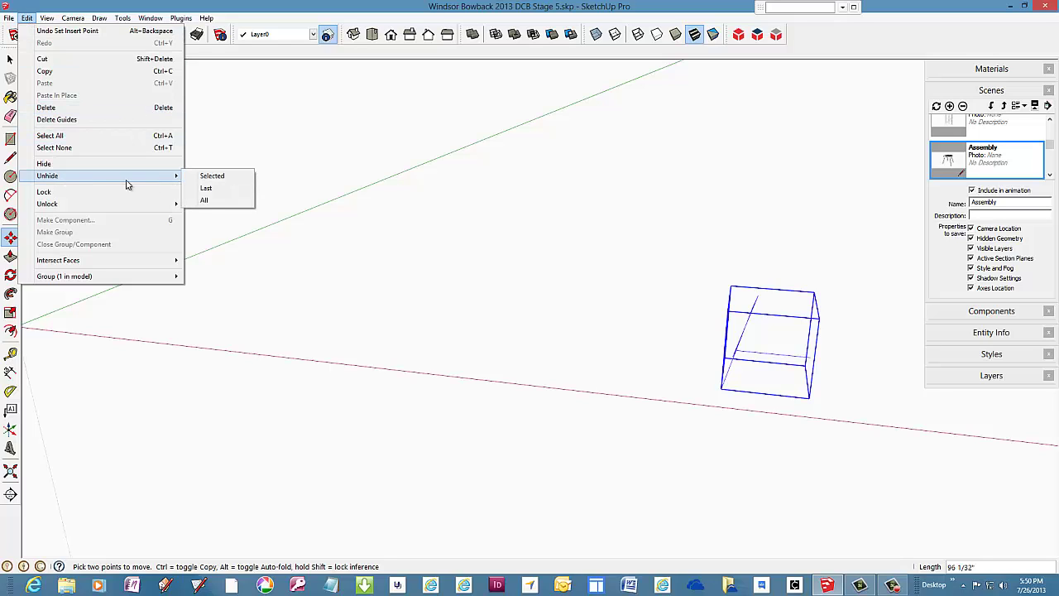
{"action": "left_click", "coordinate": [205, 201]}
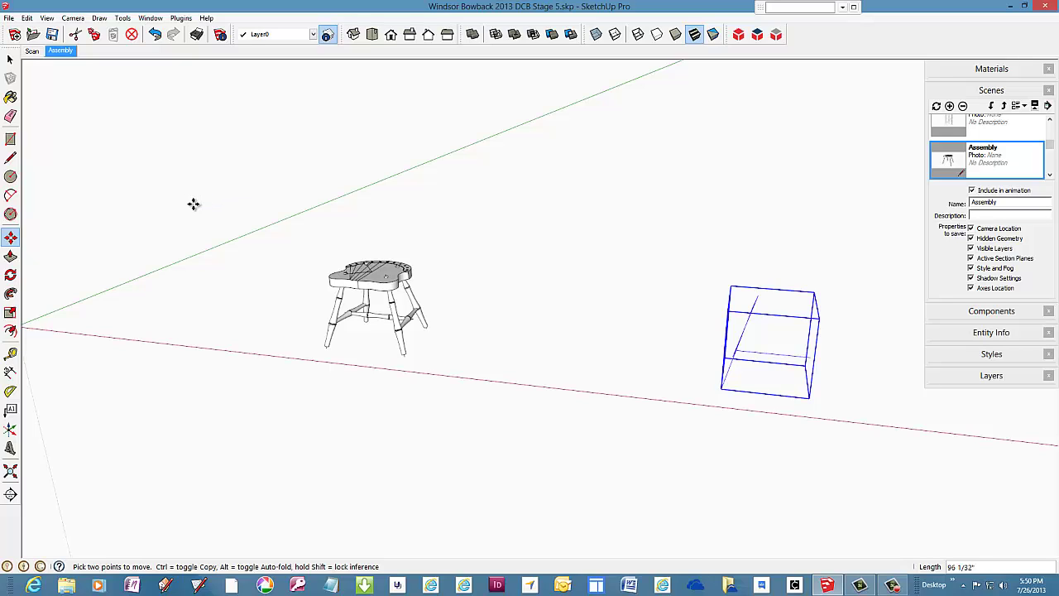
{"action": "left_click", "coordinate": [10, 59]}
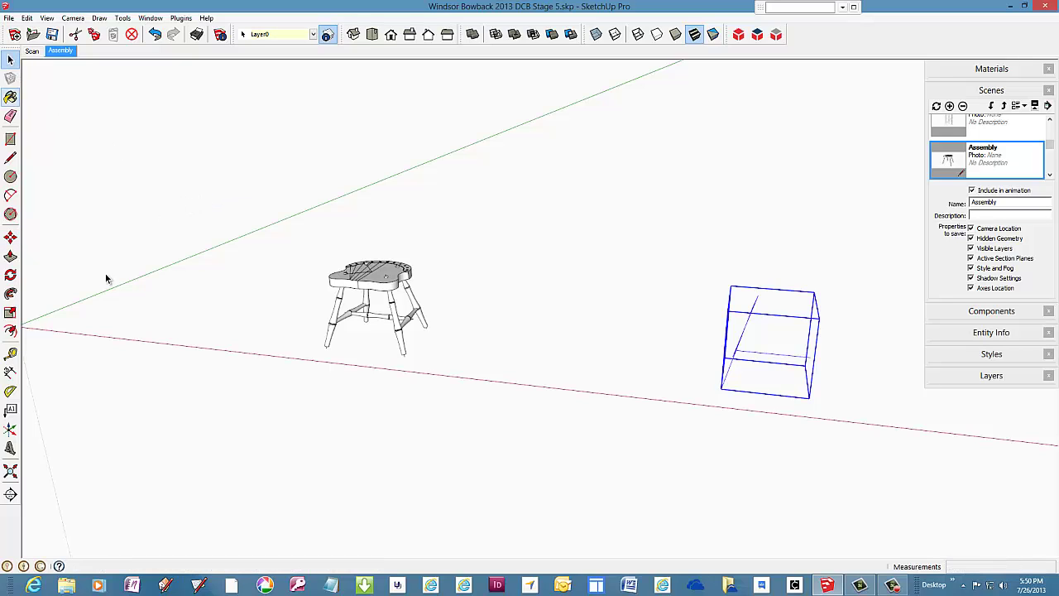
{"action": "left_click", "coordinate": [166, 369]}
{"action": "scroll", "coordinate": [203, 374], "scroll_direction": "down", "scroll_amount": 3}
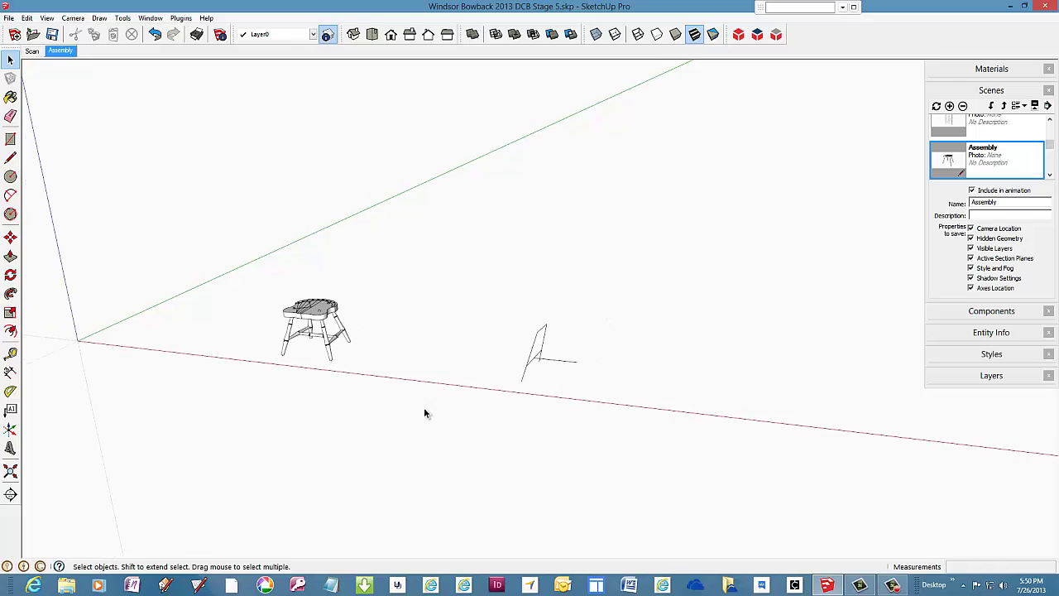
Add a scene showing a close-up of the centre-line group and name it Centerline Diagram
{"action": "scroll", "coordinate": [534, 362], "scroll_direction": "up", "scroll_amount": 5}
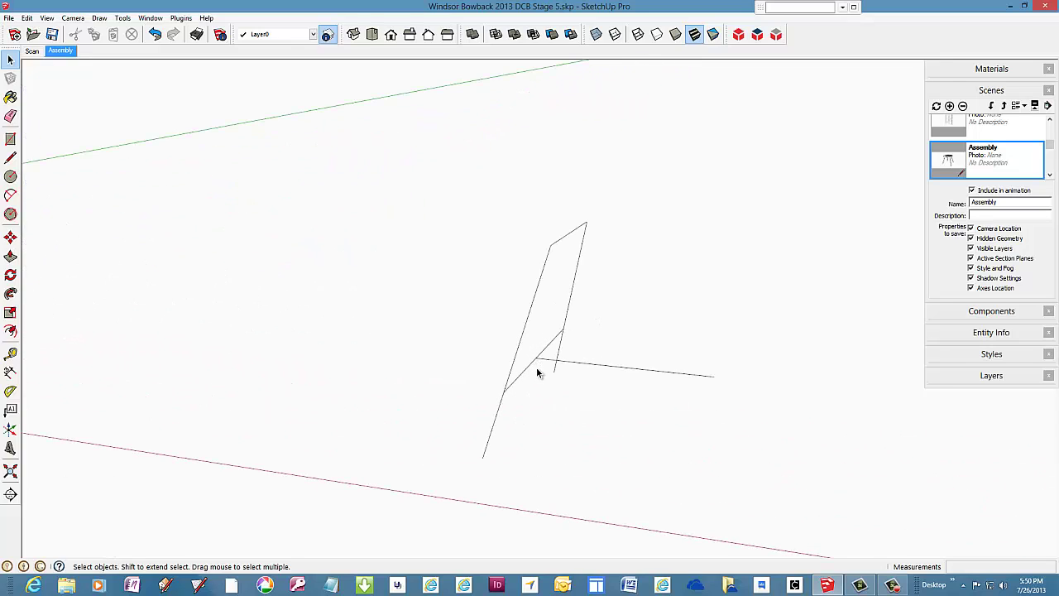
{"action": "mouse_move", "coordinate": [531, 367]}
{"action": "middle_mouse_down"}
{"action": "mouse_move", "coordinate": [844, 388]}
{"action": "mouse_move", "coordinate": [662, 469]}
{"action": "middle_mouse_up"}
{"action": "scroll", "coordinate": [624, 462], "scroll_direction": "up", "scroll_amount": 3}
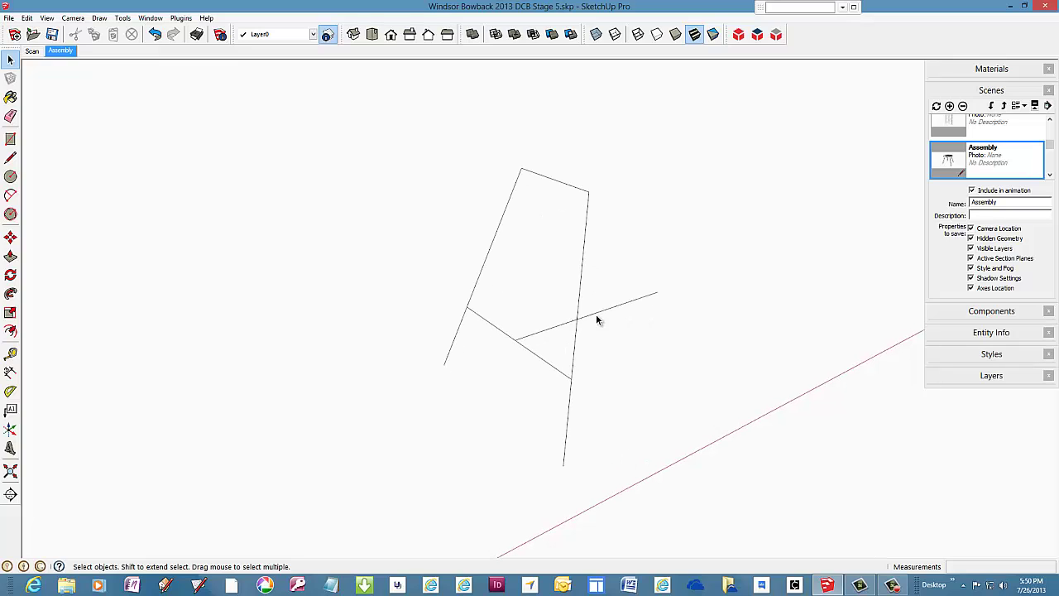
{"action": "scroll", "coordinate": [604, 315], "scroll_direction": "up", "scroll_amount": 3}
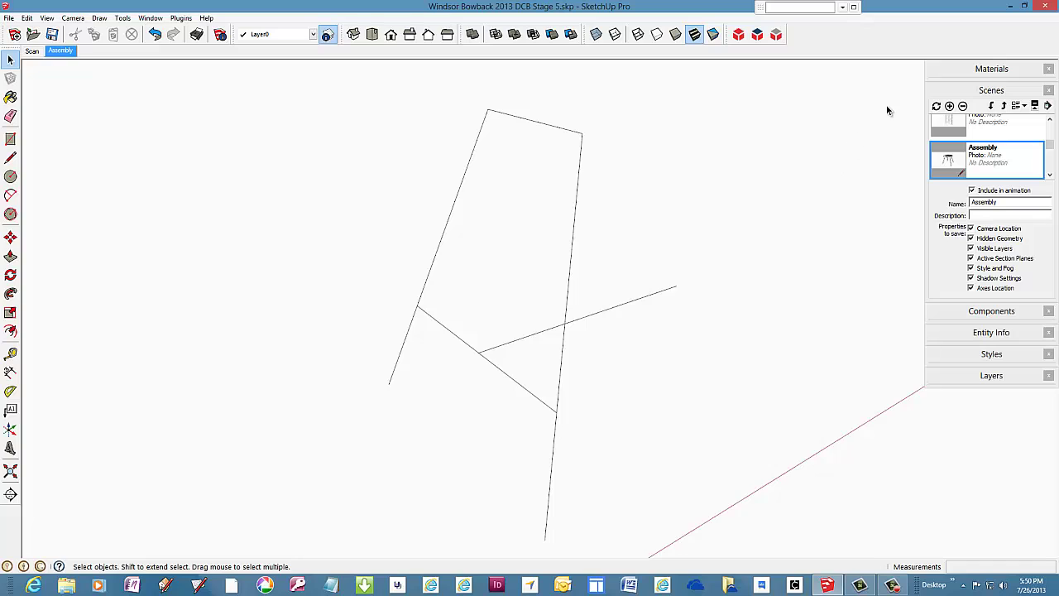
{"action": "left_click", "coordinate": [950, 106]}
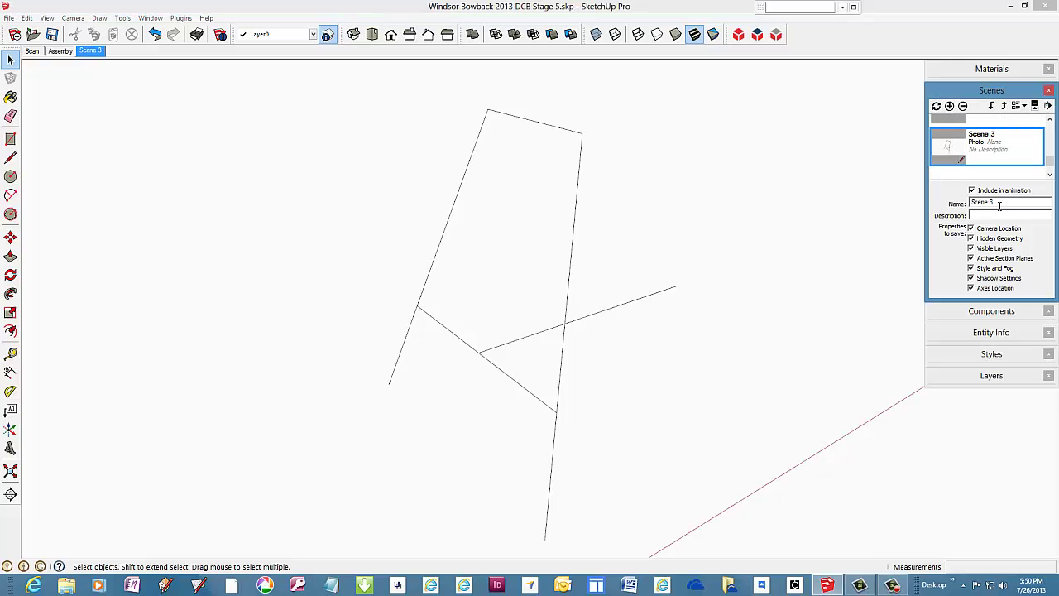
{"action": "left_click_drag", "start_coordinate": [997, 204], "coordinate": [950, 197]}
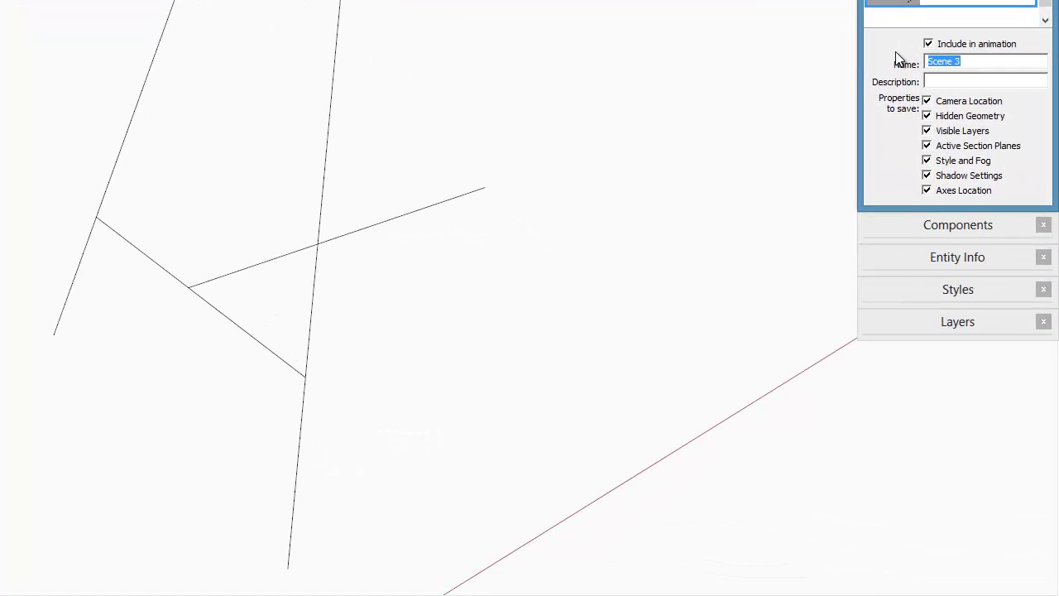
{"action": "type", "text": "Centerline Dica"}
{"action": "key", "text": "BackSpace"}
{"action": "key", "text": "BackSpace"}
{"action": "type", "text": "agram"}
Update the Centerline Diagram scene with all its properties and collapse the scene settings
{"action": "left_click", "coordinate": [875, 158]}
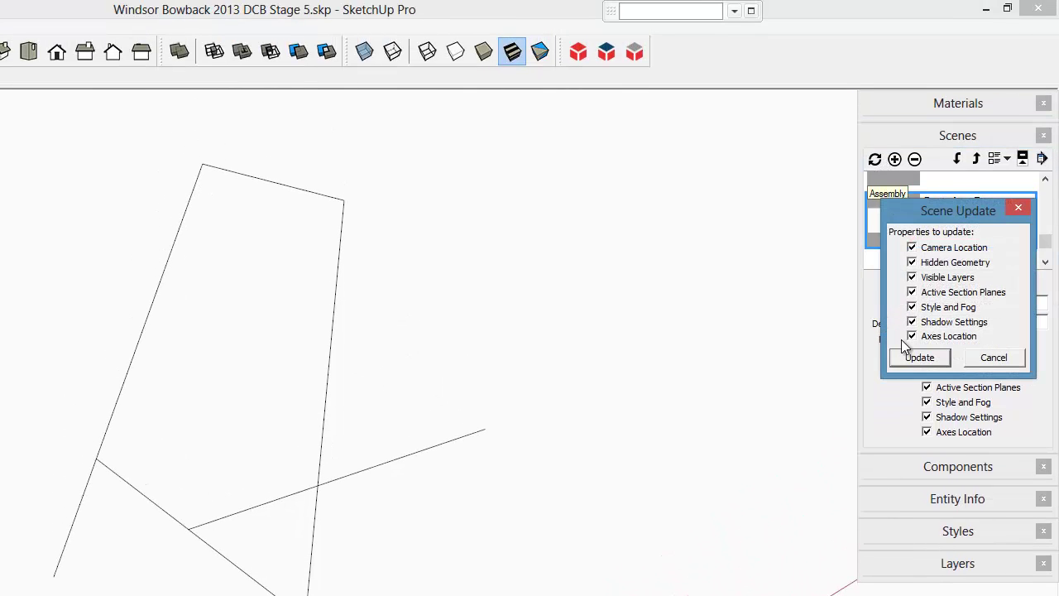
{"action": "left_click", "coordinate": [917, 357]}
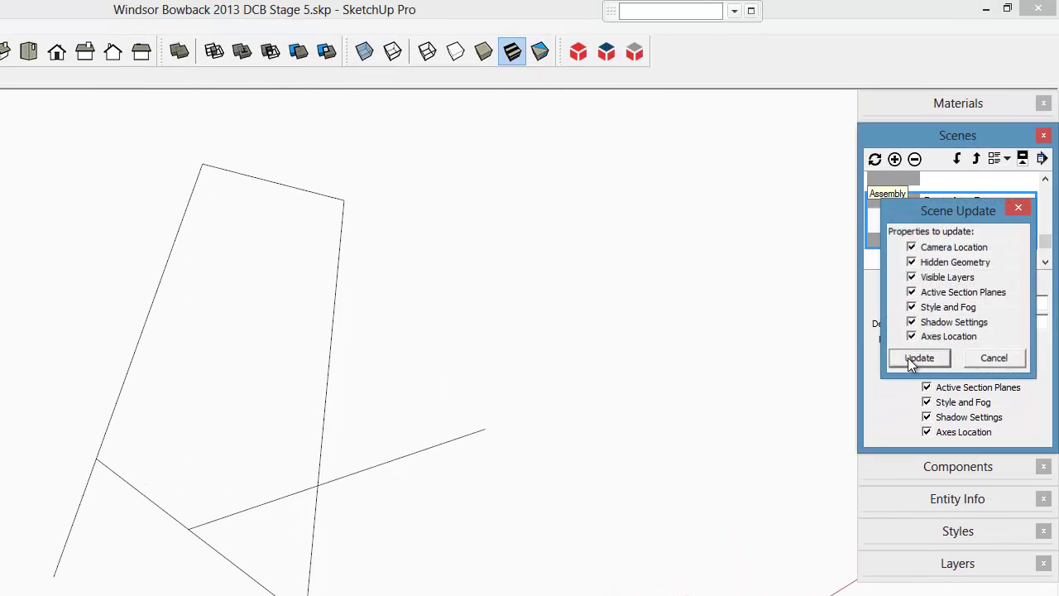
{"action": "left_click", "coordinate": [923, 137]}
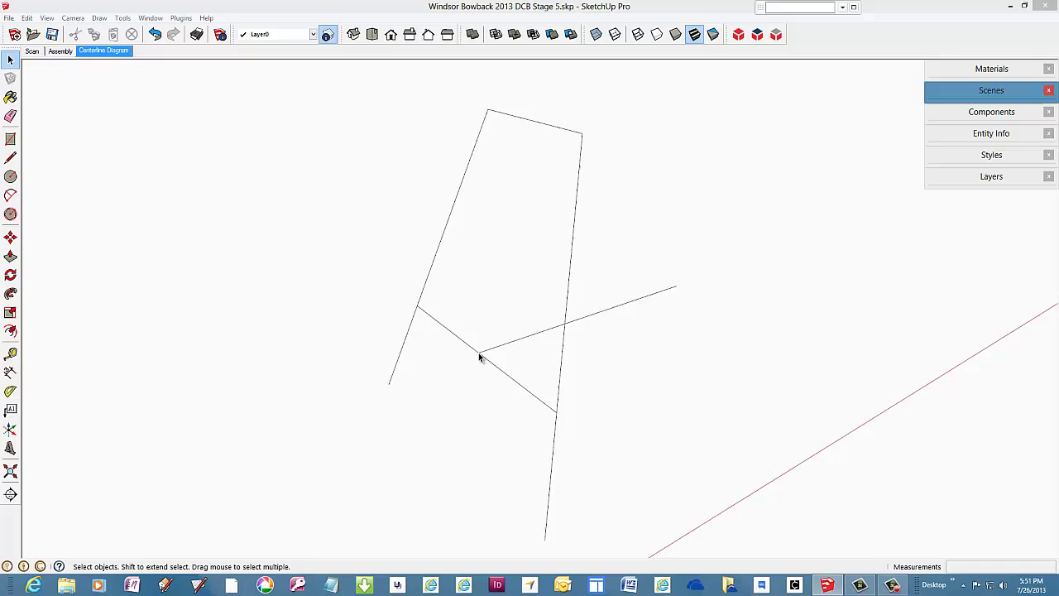
Open the centre-line group for editing and draw a line about 5 1/4" long from one leg to the side stretcher, forming a triangular face
{"action": "right_click", "coordinate": [479, 355]}
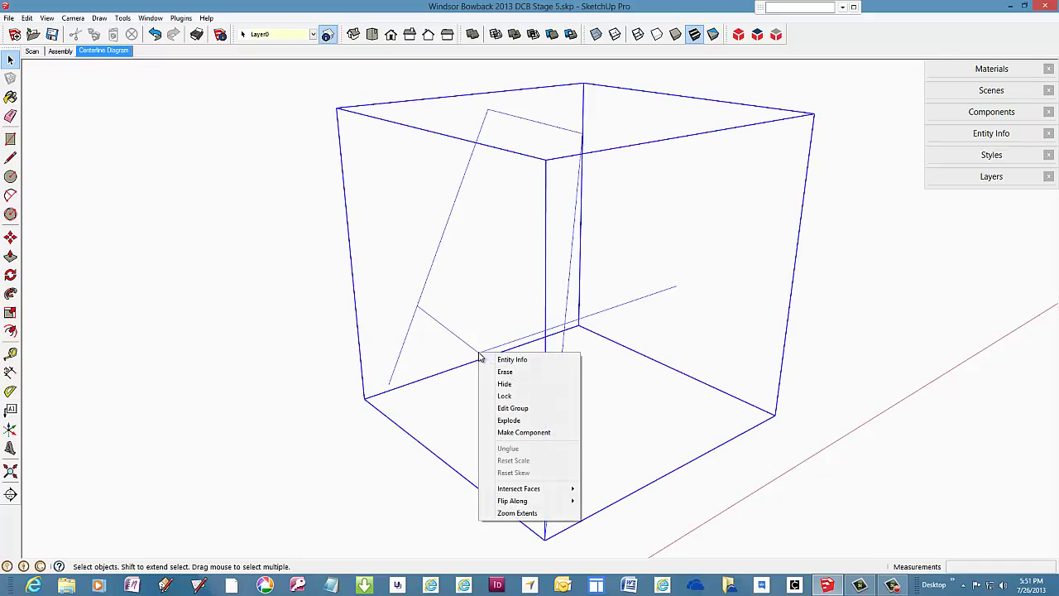
{"action": "left_click", "coordinate": [511, 408]}
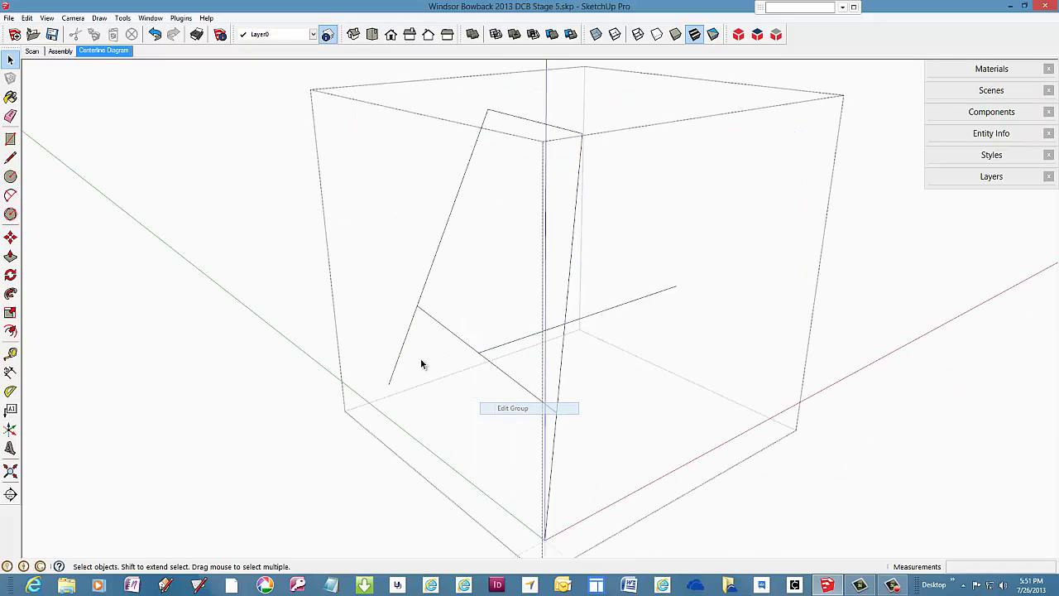
{"action": "left_click", "coordinate": [11, 157]}
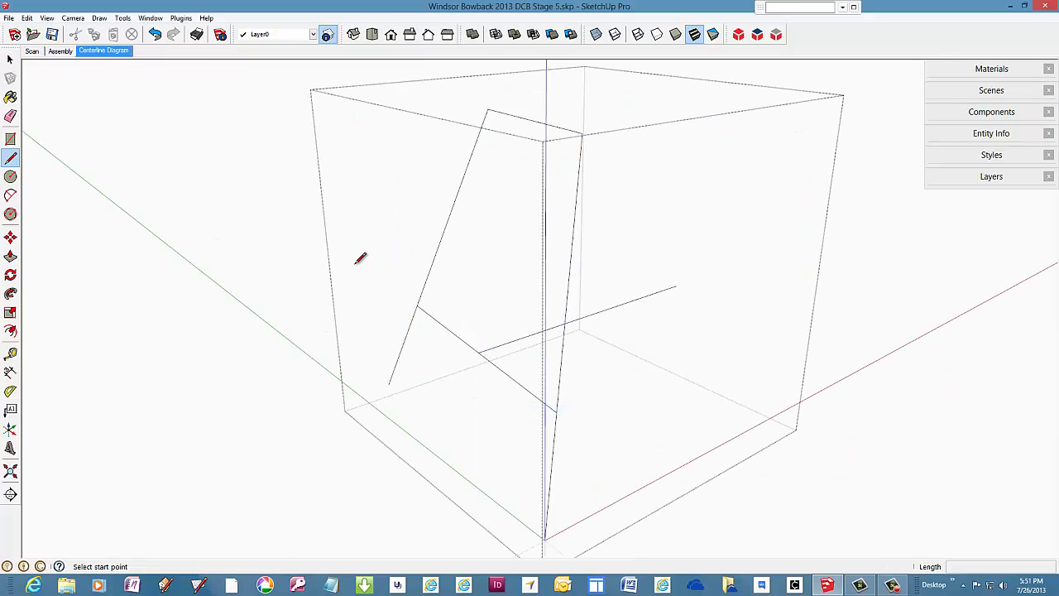
{"action": "left_click", "coordinate": [438, 245]}
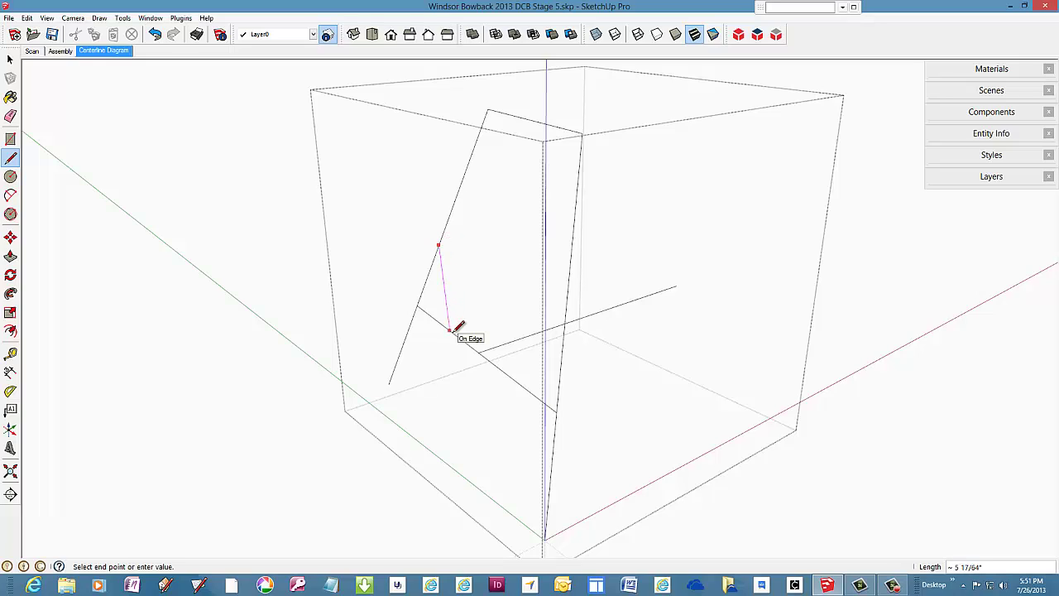
{"action": "left_click", "coordinate": [450, 330]}
Draw a line about 5" long from the other leg's centre line to the side stretcher, forming a second triangular face above the stretcher
{"action": "mouse_move", "coordinate": [405, 341]}
{"action": "middle_mouse_down"}
{"action": "mouse_move", "coordinate": [527, 397]}
{"action": "mouse_move", "coordinate": [609, 363]}
{"action": "mouse_move", "coordinate": [727, 368]}
{"action": "middle_mouse_up"}
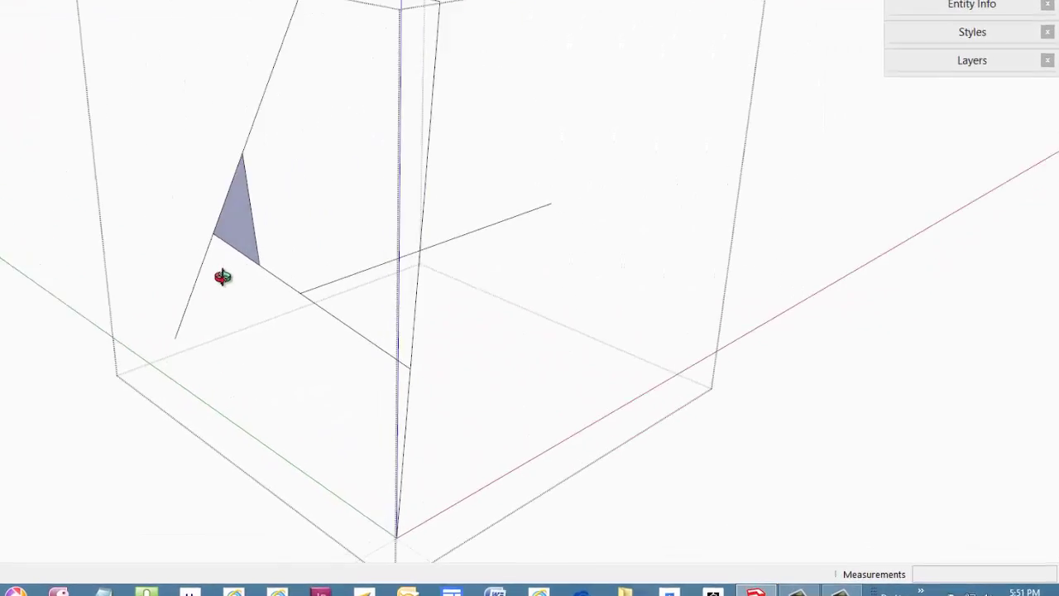
{"action": "mouse_move", "coordinate": [479, 227]}
{"action": "middle_mouse_down"}
{"action": "mouse_move", "coordinate": [554, 209]}
{"action": "mouse_move", "coordinate": [521, 167]}
{"action": "middle_mouse_up"}
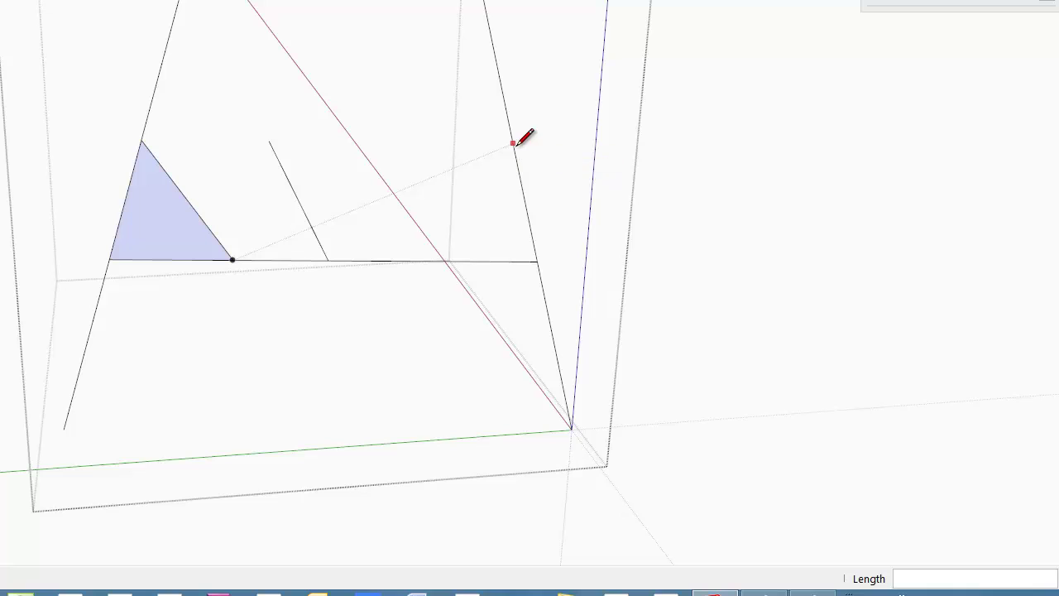
{"action": "left_click", "coordinate": [513, 143]}
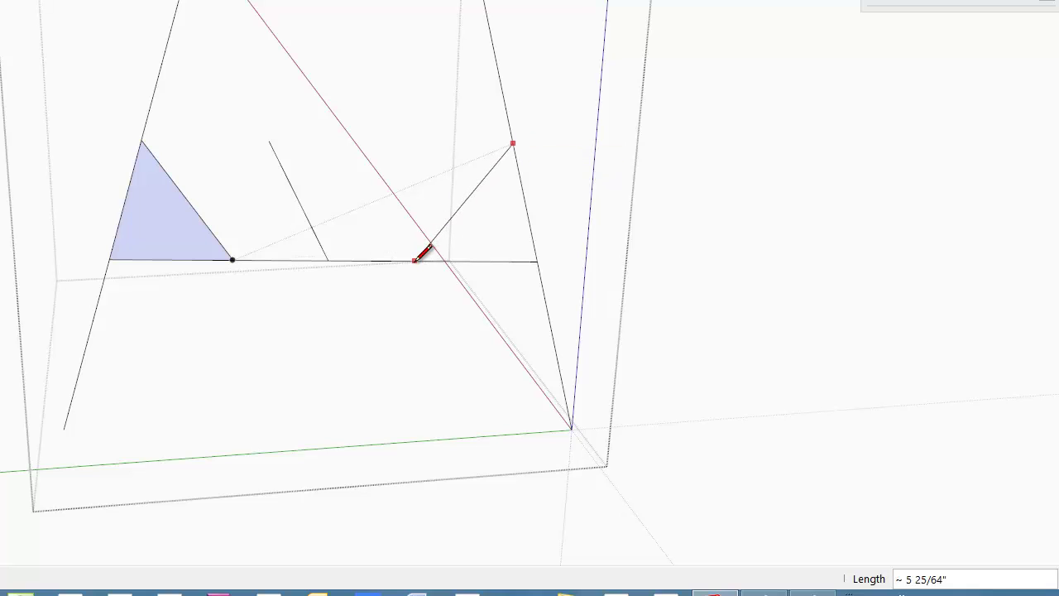
{"action": "left_click", "coordinate": [432, 260]}
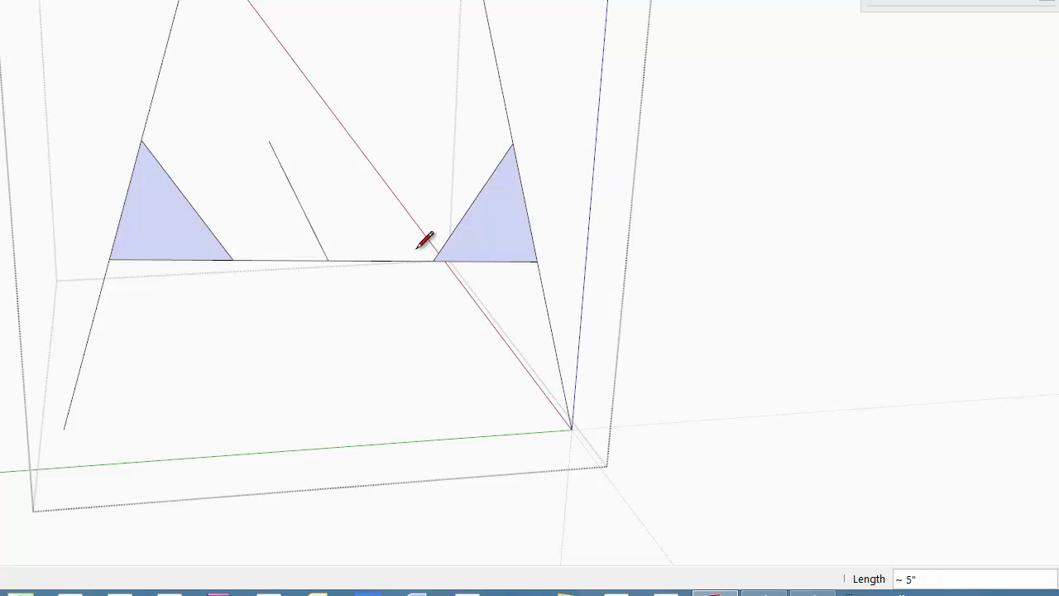
Draw a 6 3/4" line from the centre stretcher to the second triangle's corner on the side stretcher, forming a third triangular face
{"action": "mouse_move", "coordinate": [412, 269]}
{"action": "middle_mouse_down"}
{"action": "mouse_move", "coordinate": [290, 290]}
{"action": "mouse_move", "coordinate": [62, 287]}
{"action": "mouse_move", "coordinate": [50, 345]}
{"action": "mouse_move", "coordinate": [66, 368]}
{"action": "middle_mouse_up"}
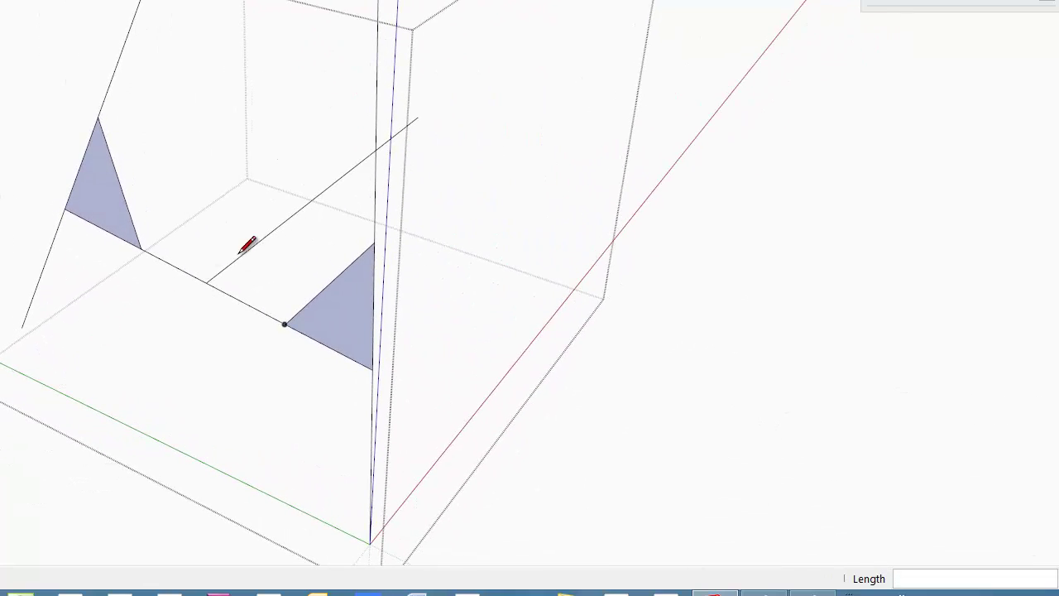
{"action": "left_click", "coordinate": [286, 220]}
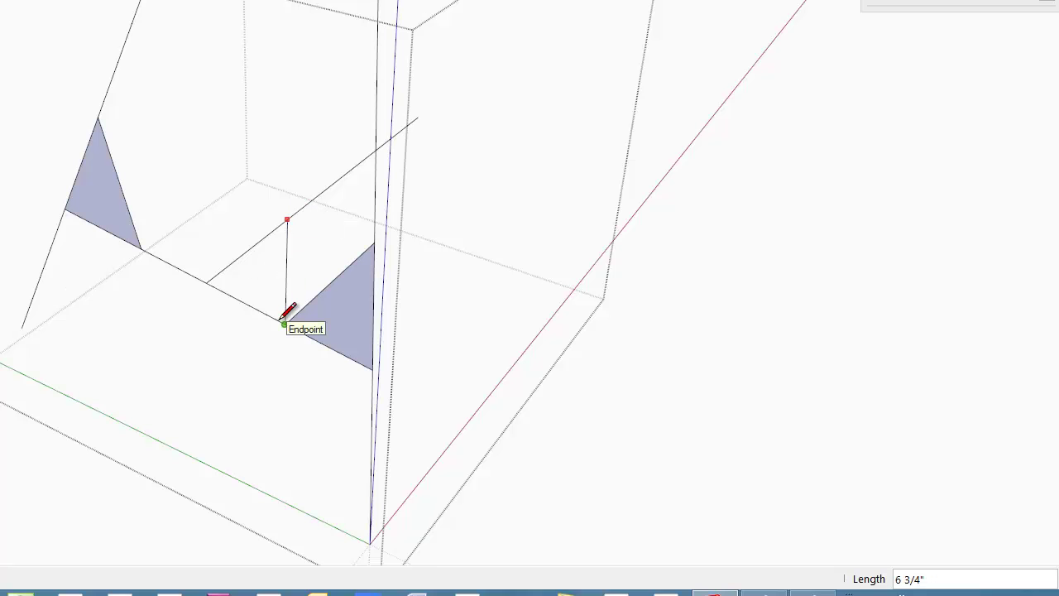
{"action": "left_click", "coordinate": [284, 323]}
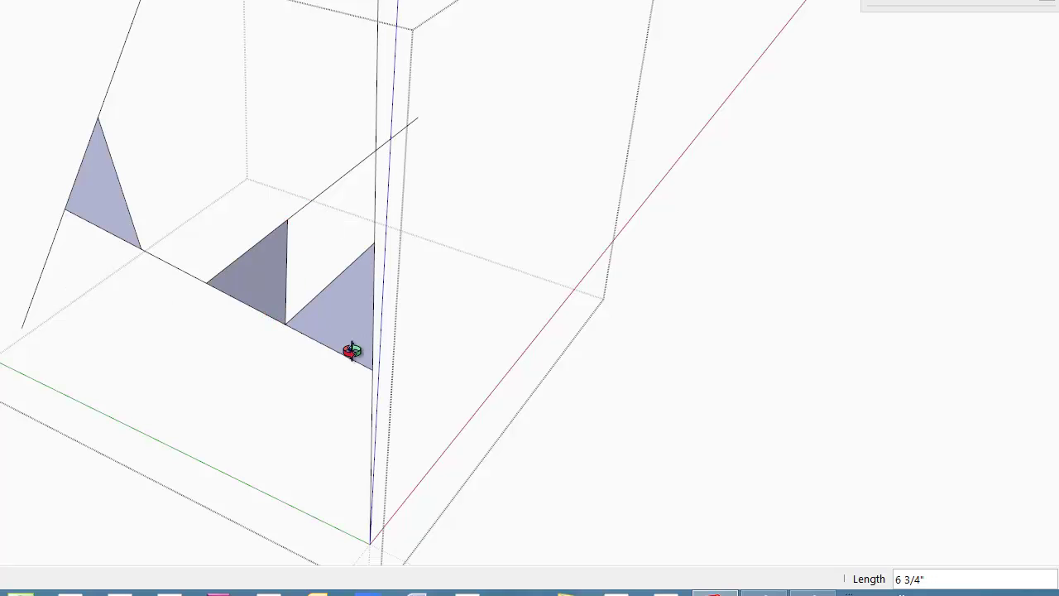
Close the centre-line group after adding the three triangular faces
{"action": "middle_click_drag", "start_coordinate": [350, 350], "coordinate": [288, 247]}
{"action": "middle_click_drag", "start_coordinate": [545, 345], "coordinate": [559, 371]}
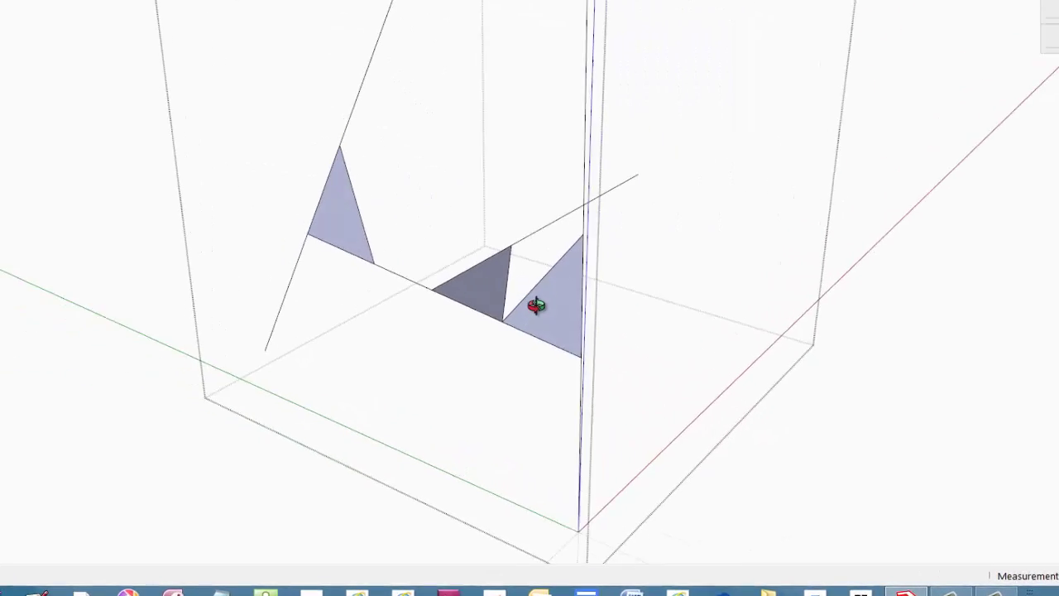
{"action": "middle_click_drag", "start_coordinate": [536, 306], "coordinate": [472, 237]}
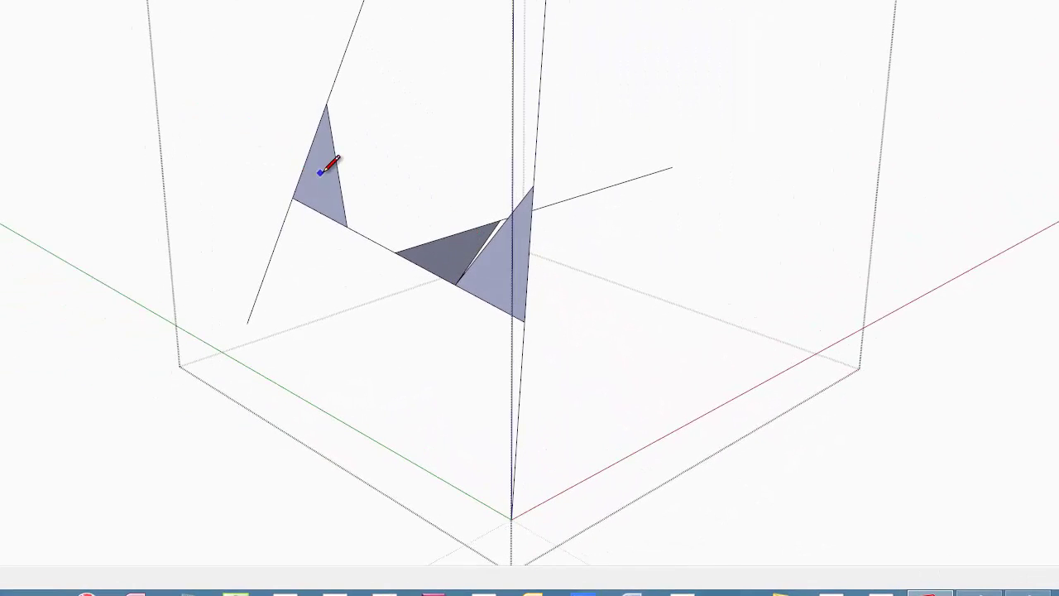
{"action": "right_click", "coordinate": [320, 172]}
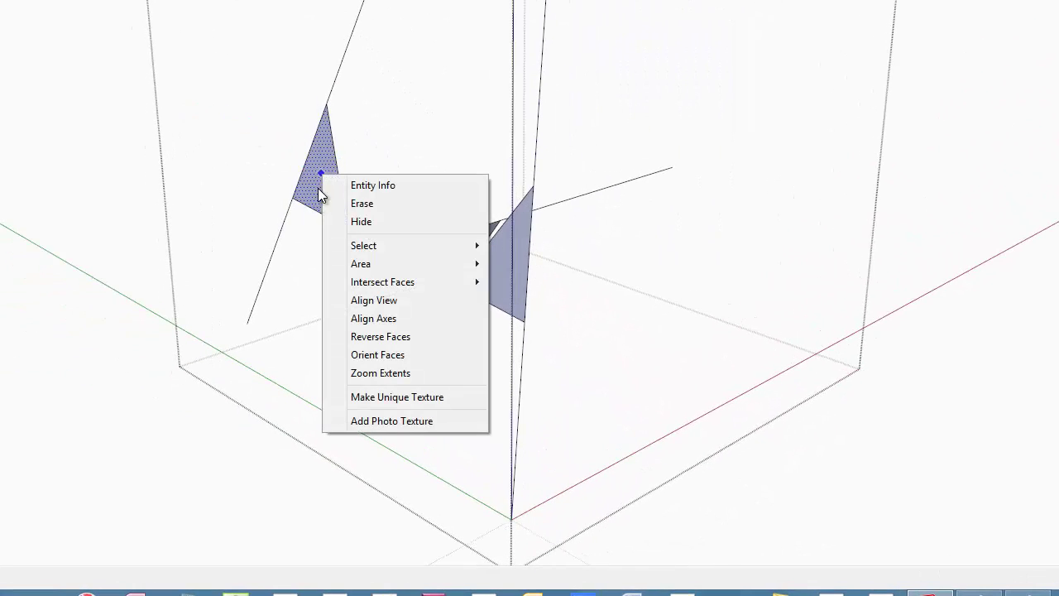
{"action": "right_click", "coordinate": [331, 90]}
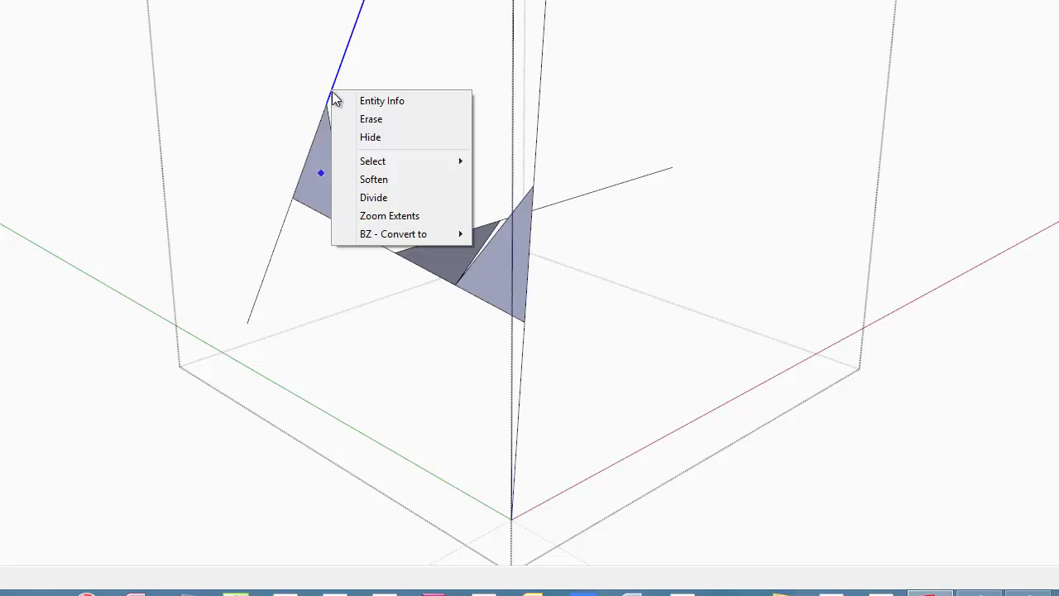
{"action": "right_click", "coordinate": [75, 55]}
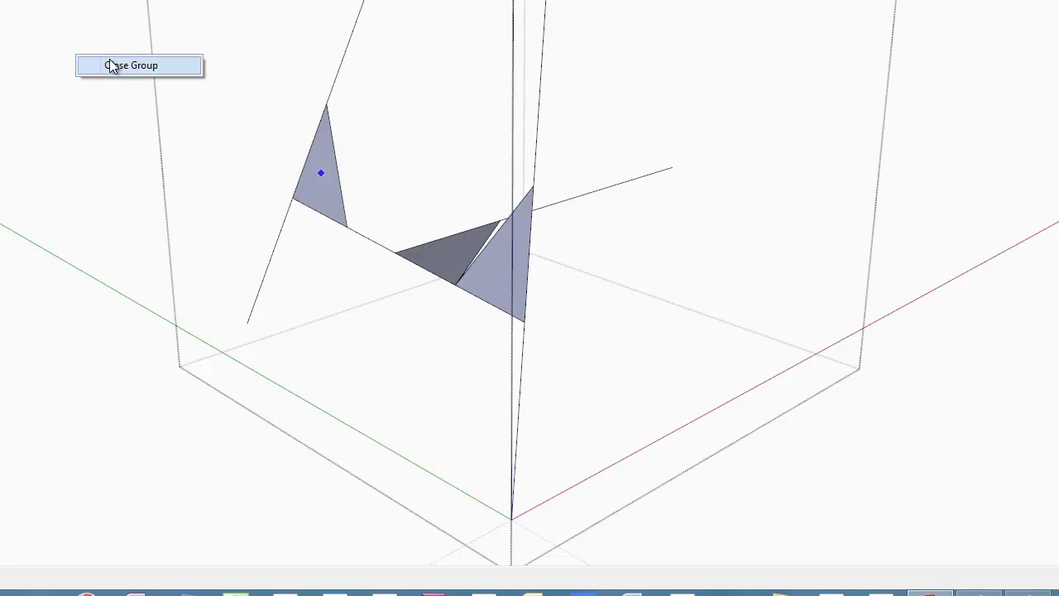
{"action": "left_click", "coordinate": [112, 64]}
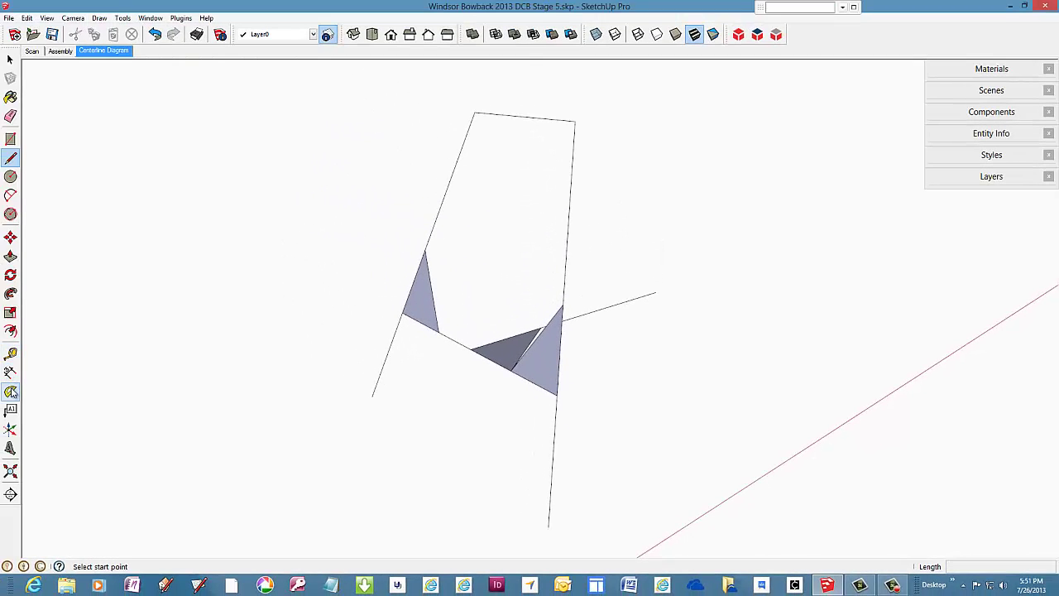
Measure the angle between the first leg and the side stretcher with the Protractor, without creating a guide
{"action": "left_click", "coordinate": [11, 392]}
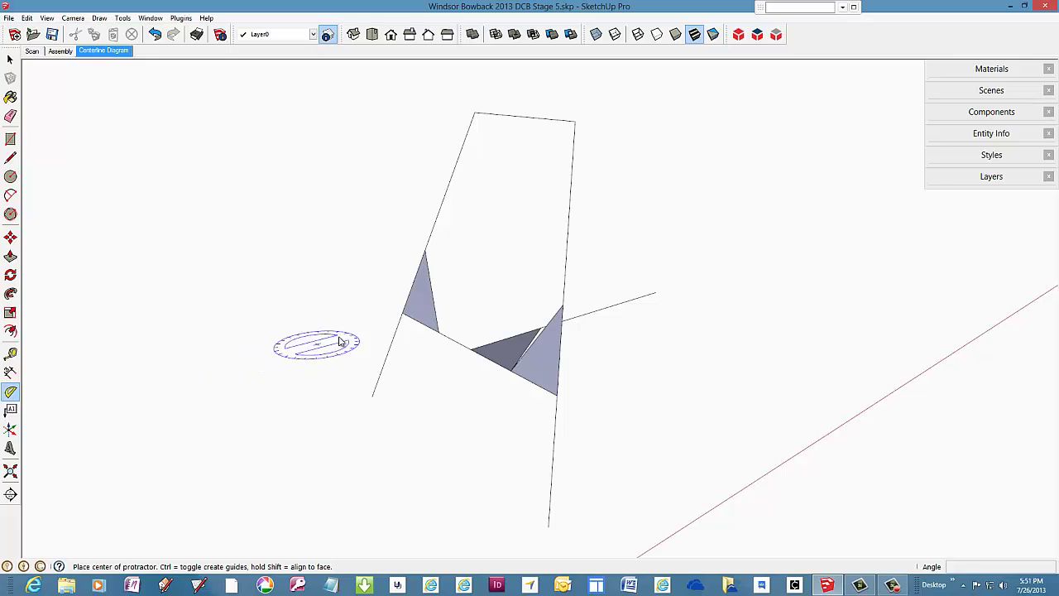
{"action": "scroll", "coordinate": [406, 308], "scroll_direction": "up", "scroll_amount": 5}
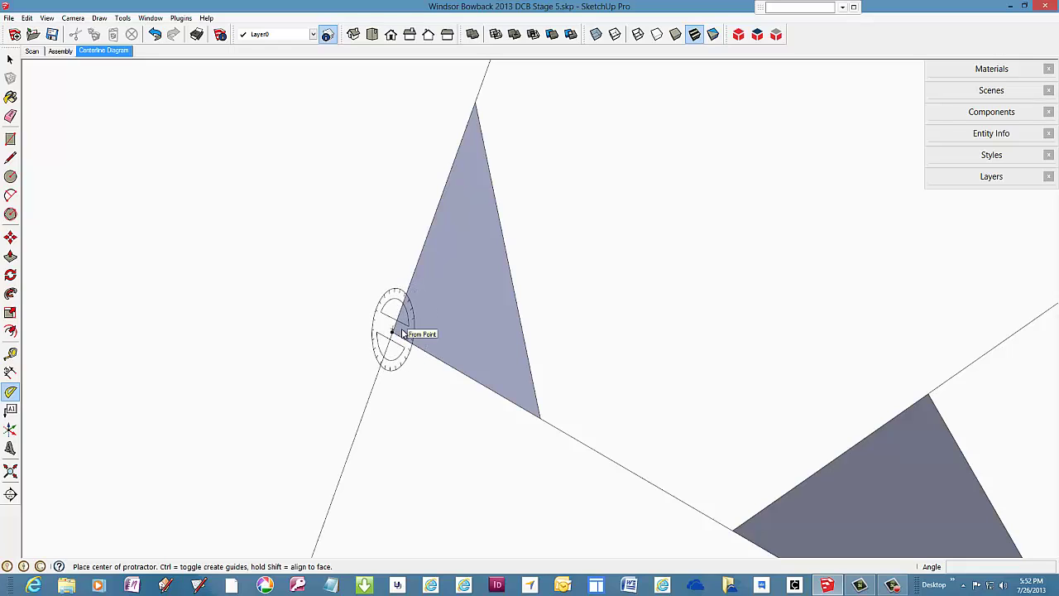
{"action": "left_click", "coordinate": [394, 334]}
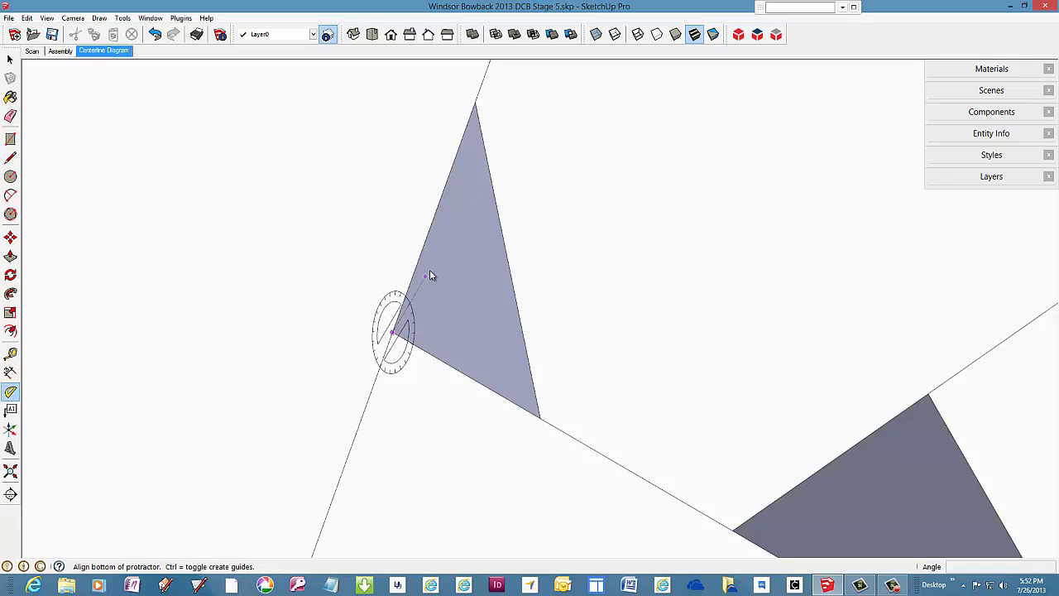
{"action": "left_click", "coordinate": [476, 103]}
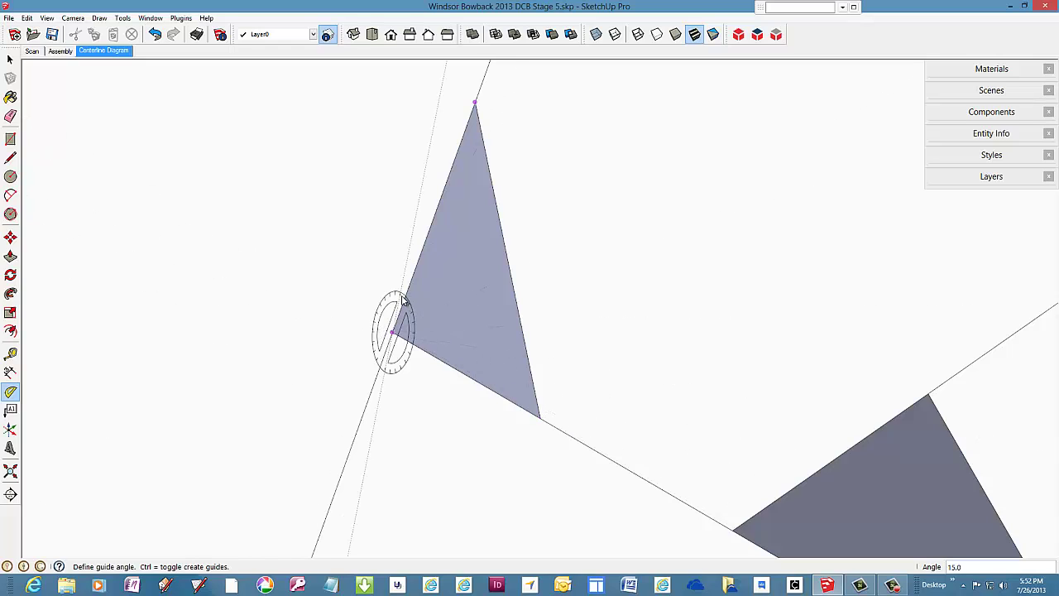
{"action": "key", "text": "Escape"}
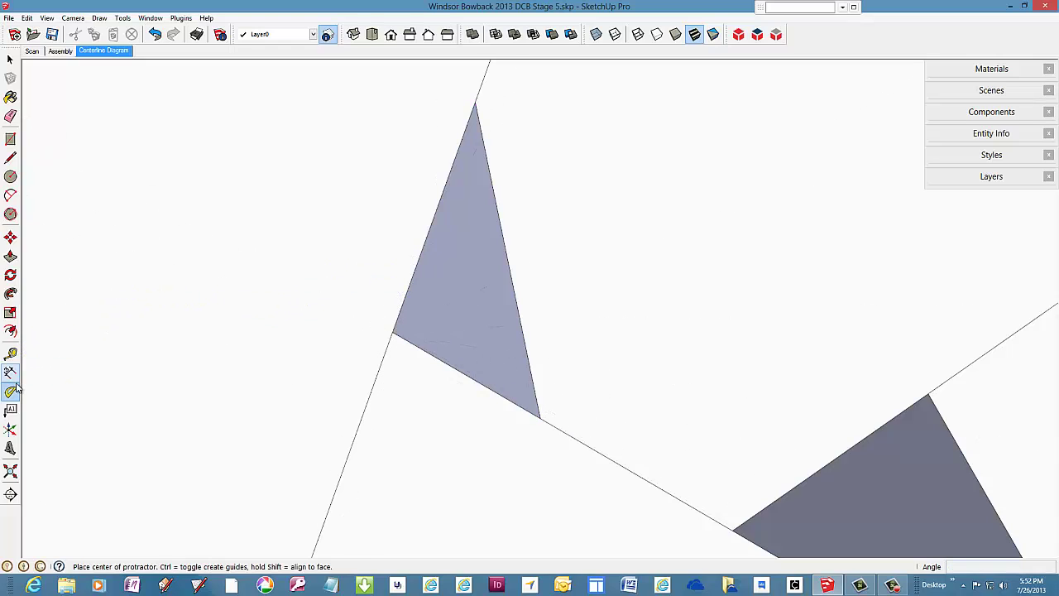
{"action": "left_click", "coordinate": [10, 410]}
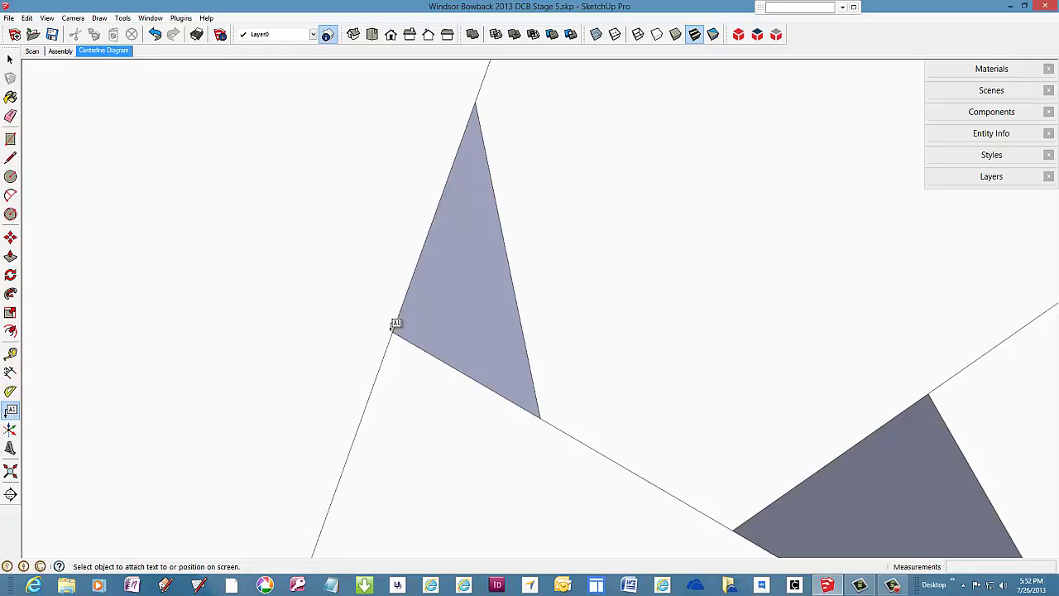
{"action": "double_click", "coordinate": [392, 326]}
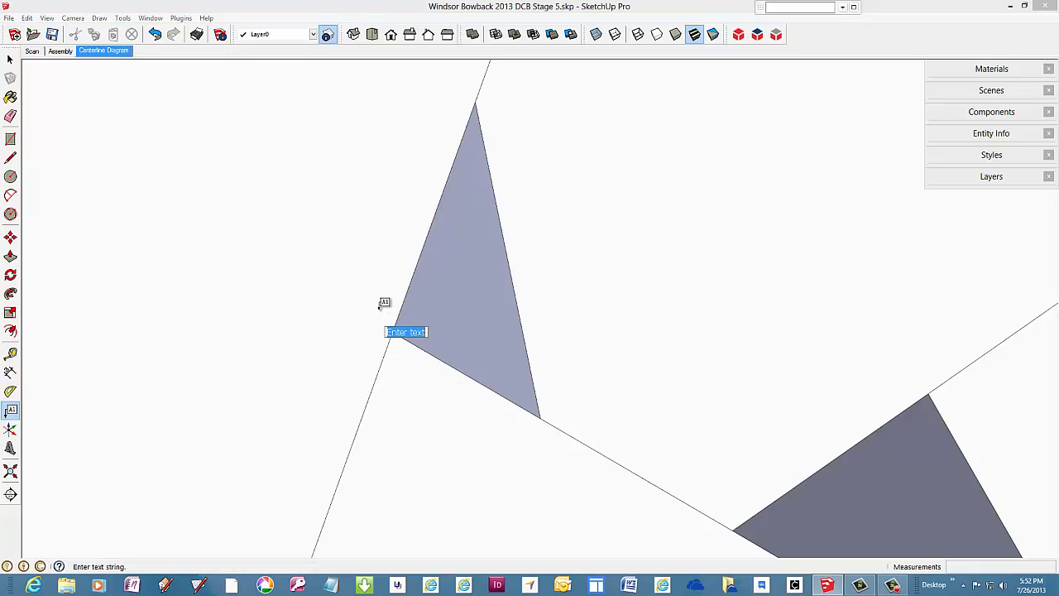
{"action": "left_click", "coordinate": [176, 51]}
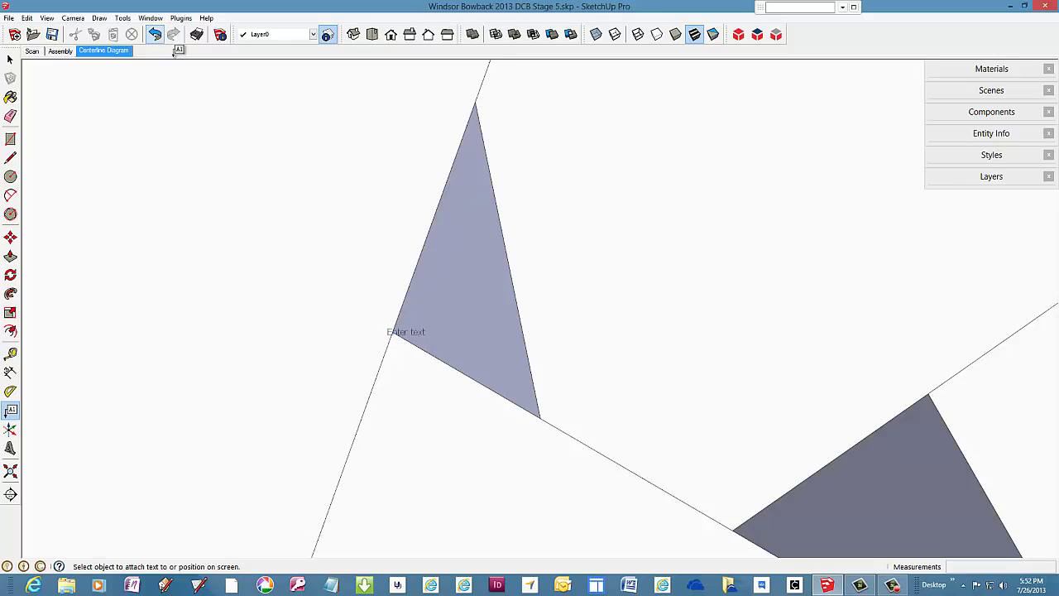
{"action": "key", "text": "ctrl+z"}
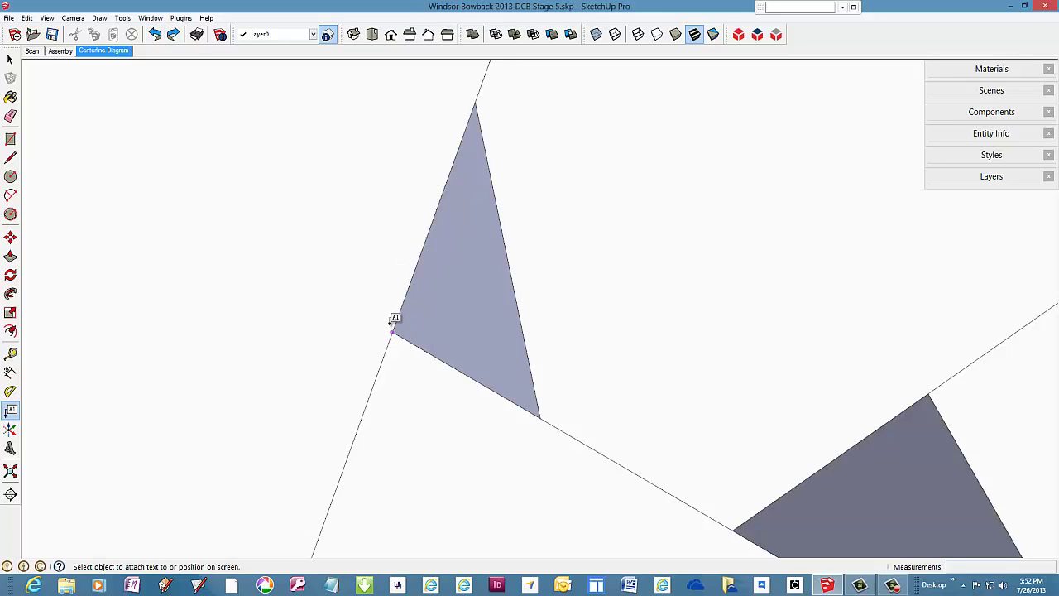
{"action": "left_click", "coordinate": [393, 327]}
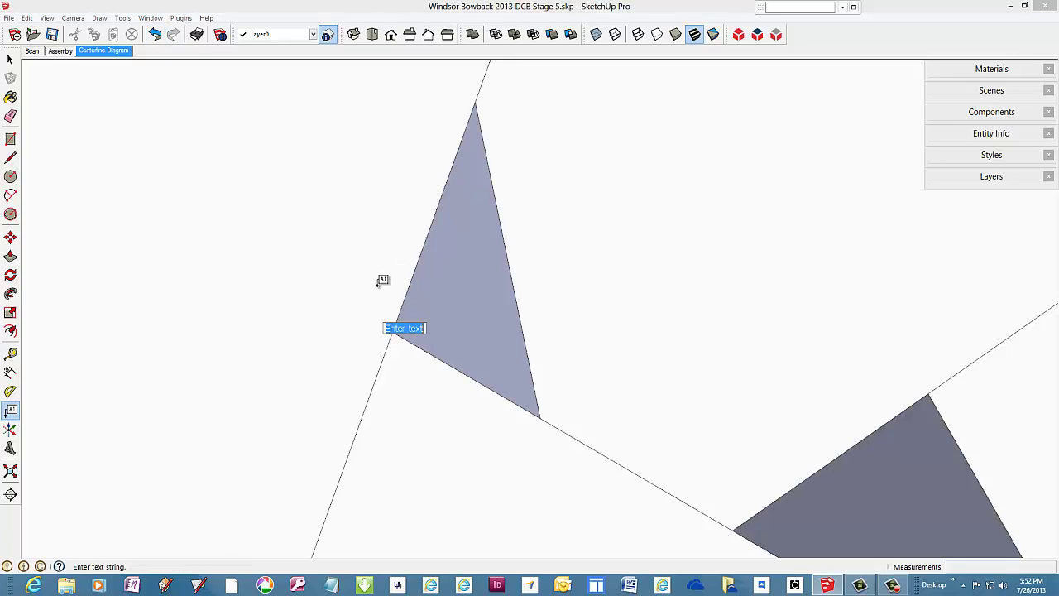
{"action": "key", "text": "Escape"}
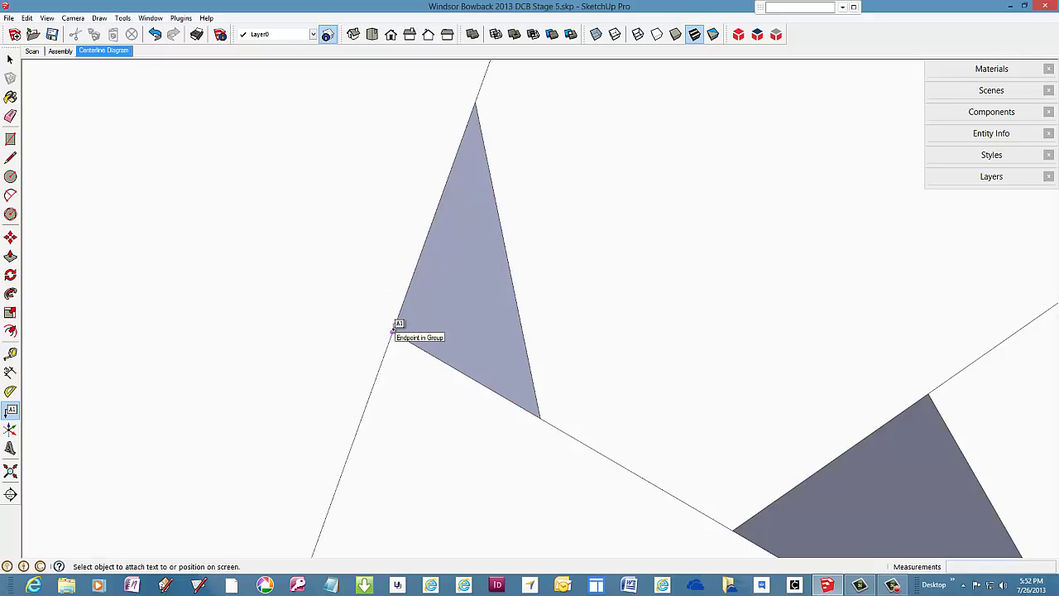
Attach a leader label reading "75.3 degrees" to the joint between the first leg and the side stretcher
{"action": "left_click", "coordinate": [395, 328]}
{"action": "left_click", "coordinate": [354, 257]}
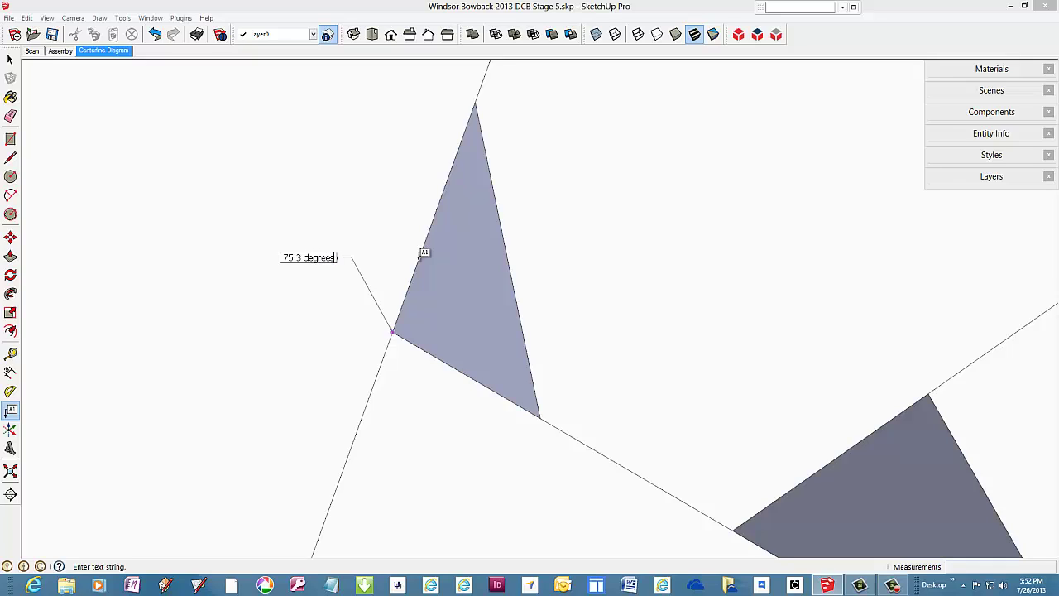
{"action": "left_click", "coordinate": [419, 258]}
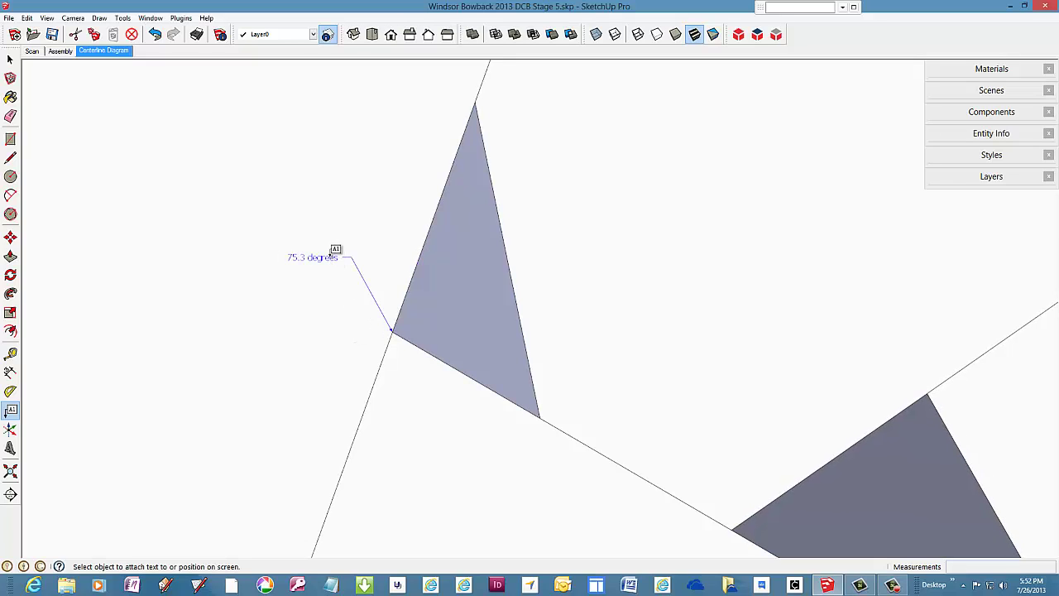
Measure the angle between the other leg and the side stretcher with the Protractor, using the second triangular face
{"action": "scroll", "coordinate": [429, 286], "scroll_direction": "down", "scroll_amount": 1}
{"action": "scroll", "coordinate": [430, 287], "scroll_direction": "down", "scroll_amount": 3}
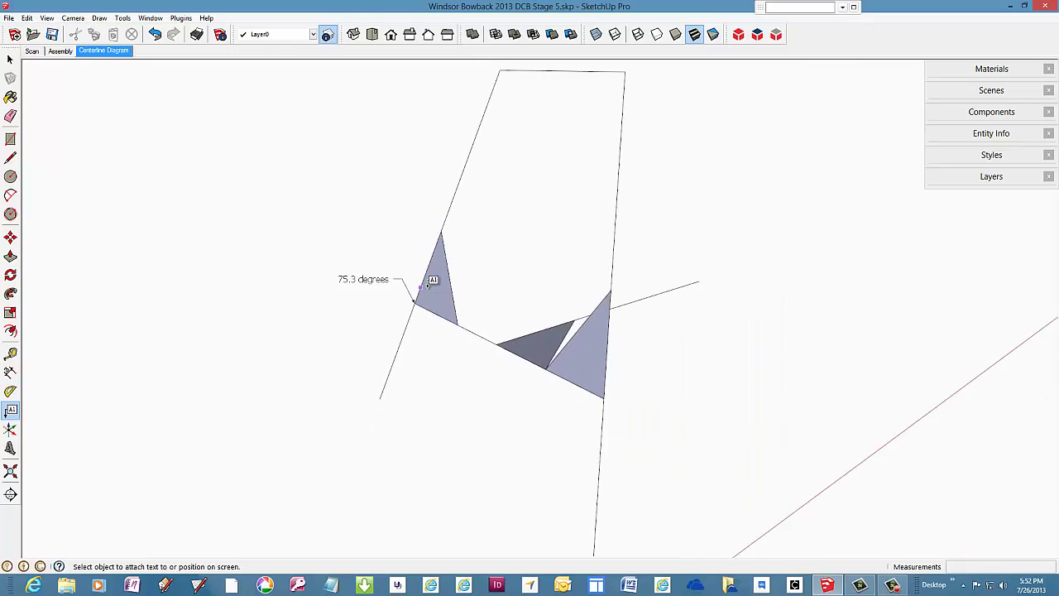
{"action": "mouse_move", "coordinate": [561, 350]}
{"action": "middle_mouse_down"}
{"action": "mouse_move", "coordinate": [546, 353]}
{"action": "mouse_move", "coordinate": [605, 339]}
{"action": "mouse_move", "coordinate": [604, 379]}
{"action": "mouse_move", "coordinate": [612, 360]}
{"action": "middle_mouse_up"}
{"action": "scroll", "coordinate": [612, 361], "scroll_direction": "up", "scroll_amount": 3}
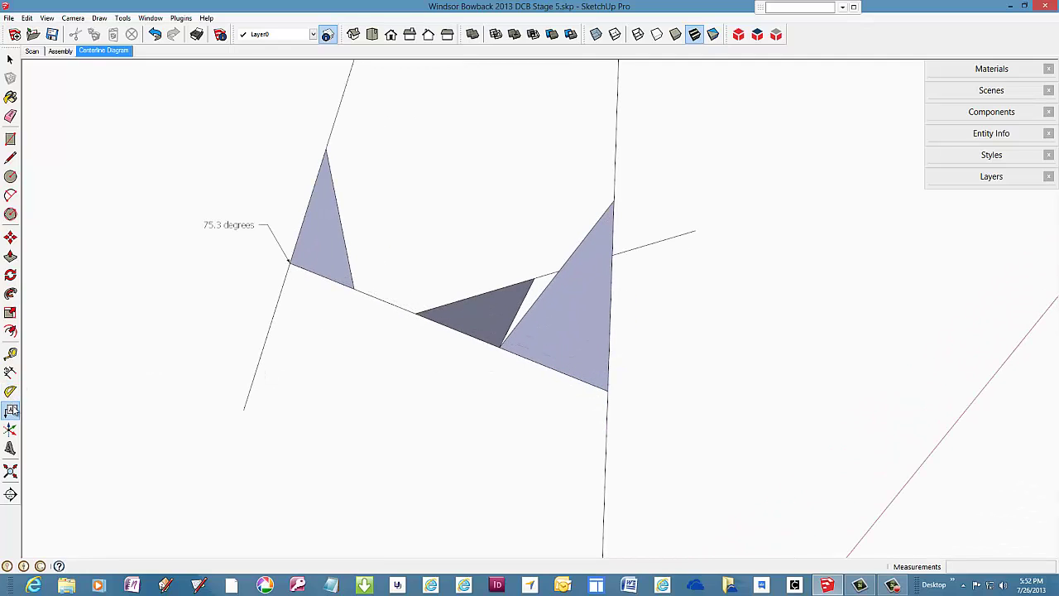
{"action": "left_click", "coordinate": [11, 391]}
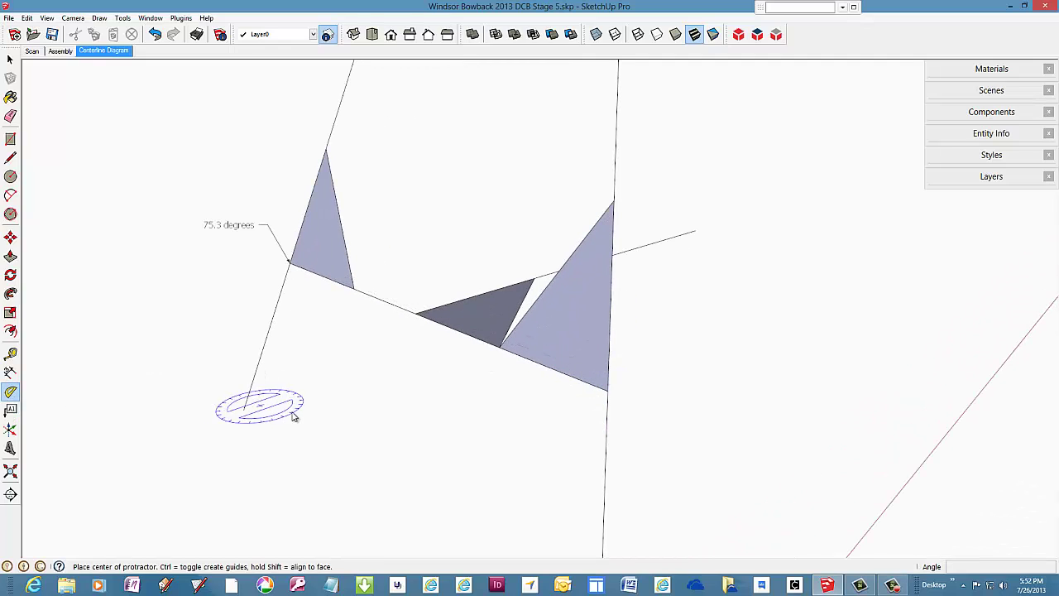
{"action": "left_click", "coordinate": [608, 392]}
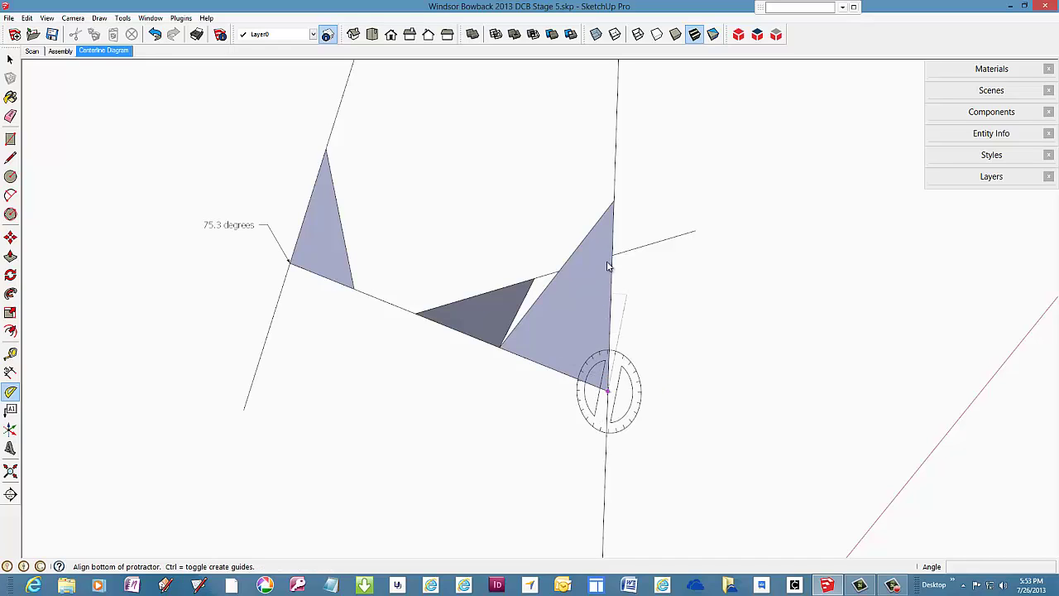
{"action": "left_click", "coordinate": [614, 206]}
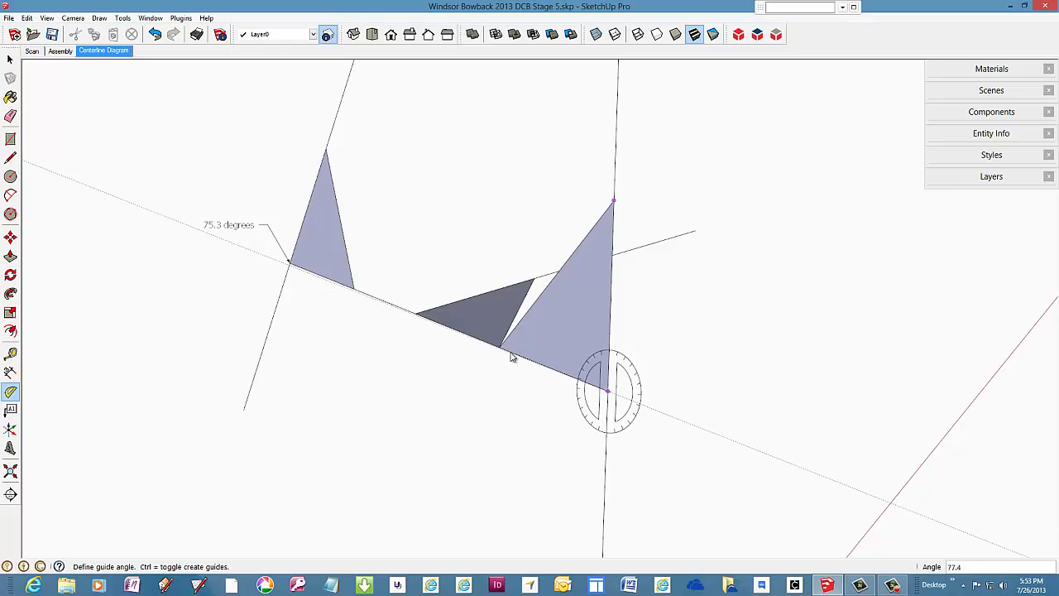
{"action": "key", "text": "o"}
{"action": "middle_click_drag", "start_coordinate": [521, 353], "coordinate": [579, 359]}
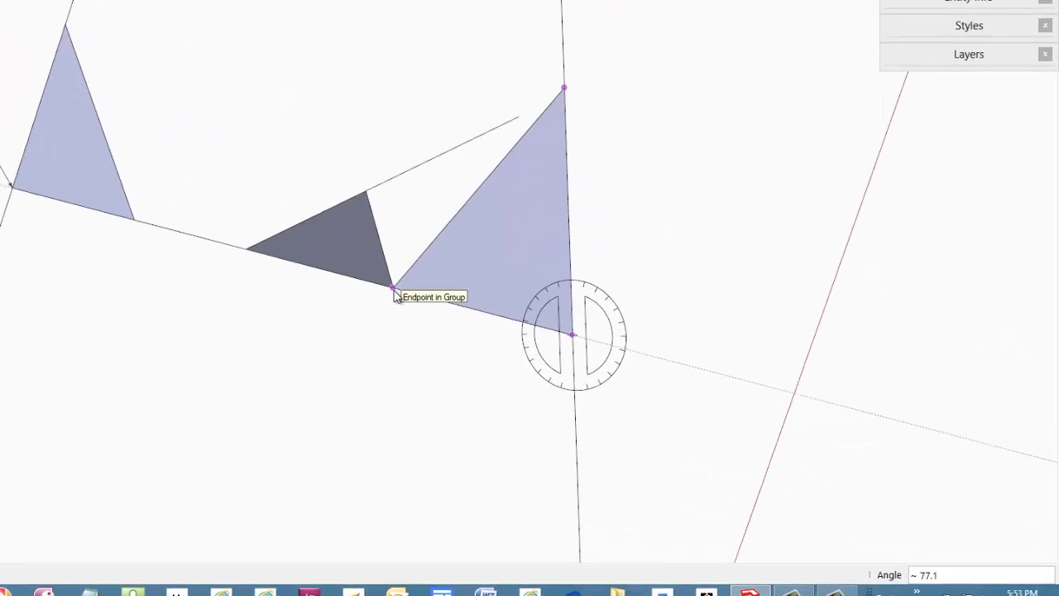
{"action": "middle_click_drag", "start_coordinate": [432, 253], "coordinate": [232, 243]}
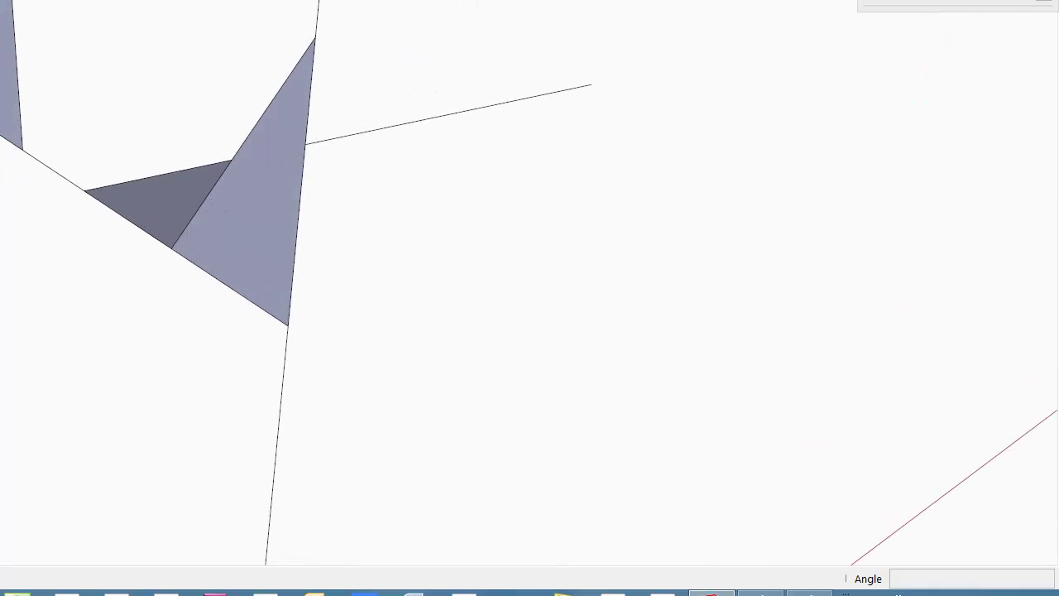
Attach a leader label reading "77.1 degrees" to the joint between the other leg and the side stretcher
{"action": "left_click", "coordinate": [0, 317]}
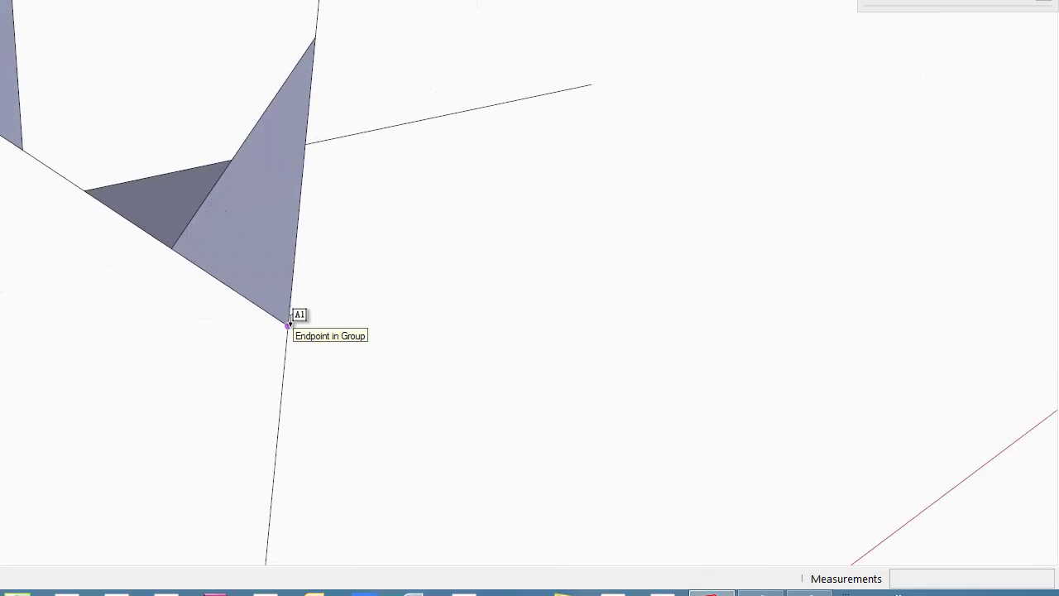
{"action": "left_click", "coordinate": [288, 324]}
{"action": "left_click", "coordinate": [230, 341]}
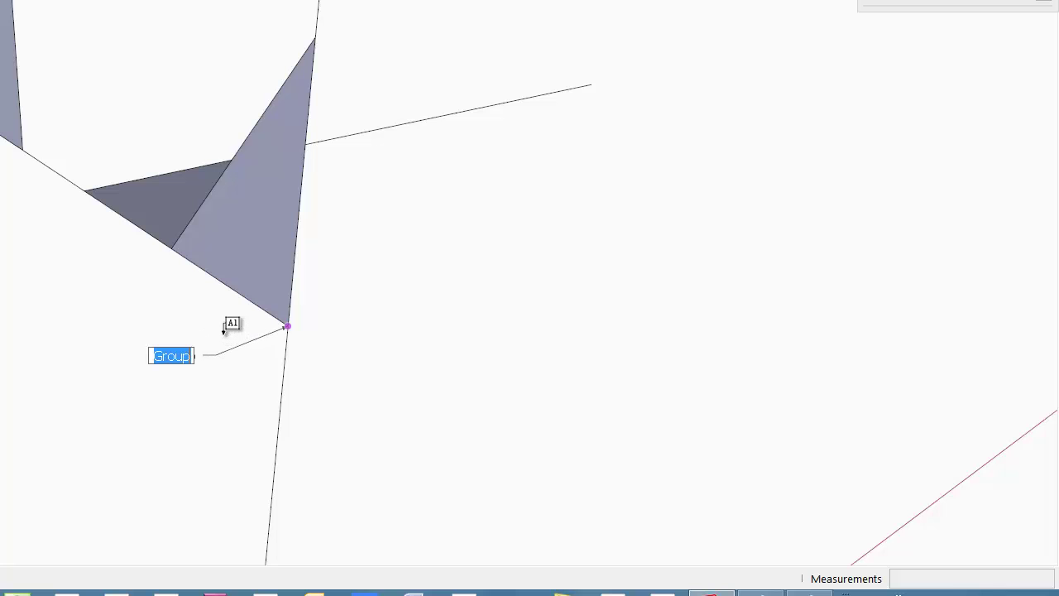
{"action": "type", "text": "77"}
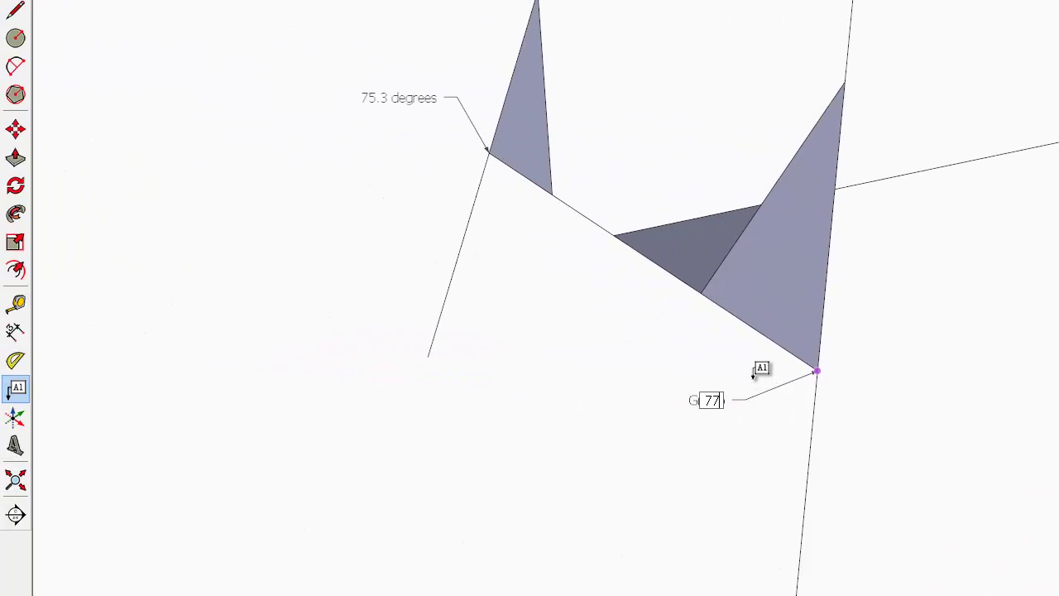
{"action": "type", "text": ".1 degre"}
{"action": "key", "text": "BackSpace"}
{"action": "type", "text": "es"}
{"action": "key", "text": "Return"}
Measure the angle between the centre stretcher and the side stretcher with the Protractor, along the third triangular face
{"action": "mouse_move", "coordinate": [606, 258]}
{"action": "middle_mouse_down"}
{"action": "mouse_move", "coordinate": [604, 272]}
{"action": "mouse_move", "coordinate": [679, 331]}
{"action": "mouse_move", "coordinate": [769, 351]}
{"action": "middle_mouse_up"}
{"action": "middle_click_drag", "start_coordinate": [774, 354], "coordinate": [804, 370]}
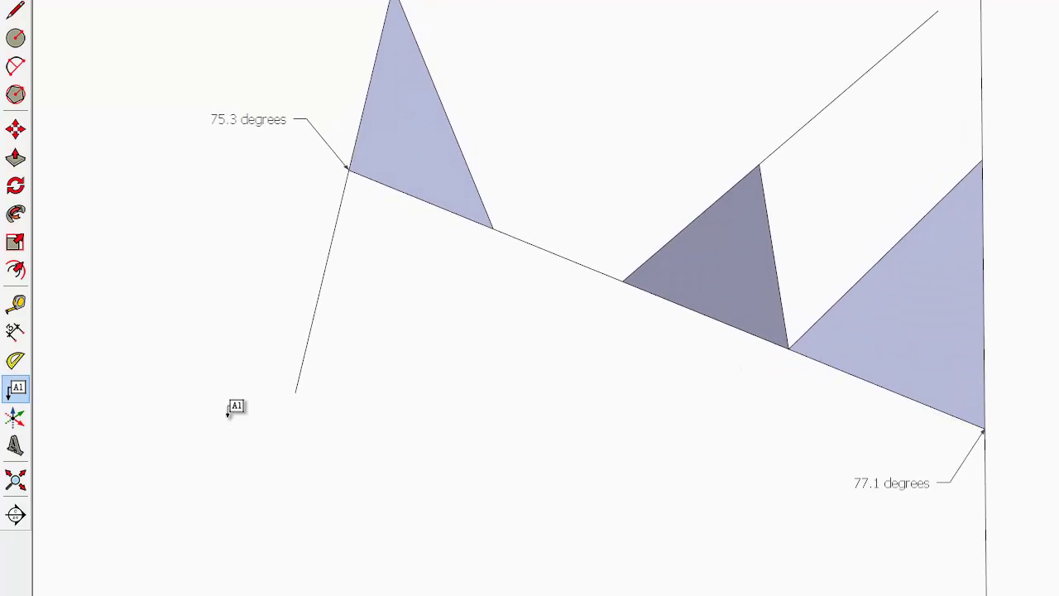
{"action": "left_click", "coordinate": [15, 361]}
{"action": "left_click", "coordinate": [629, 282]}
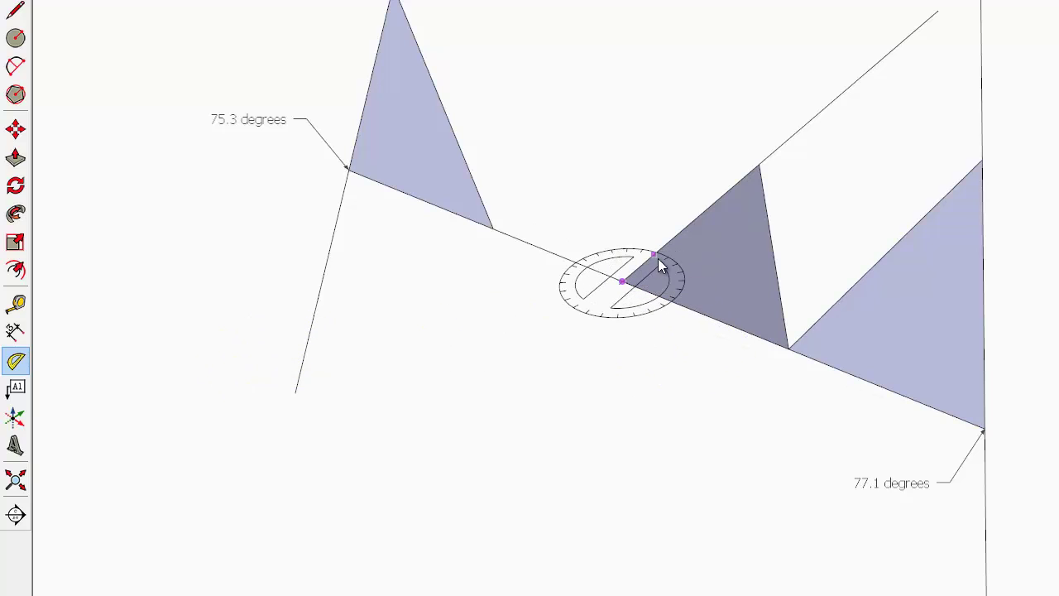
{"action": "left_click", "coordinate": [759, 166]}
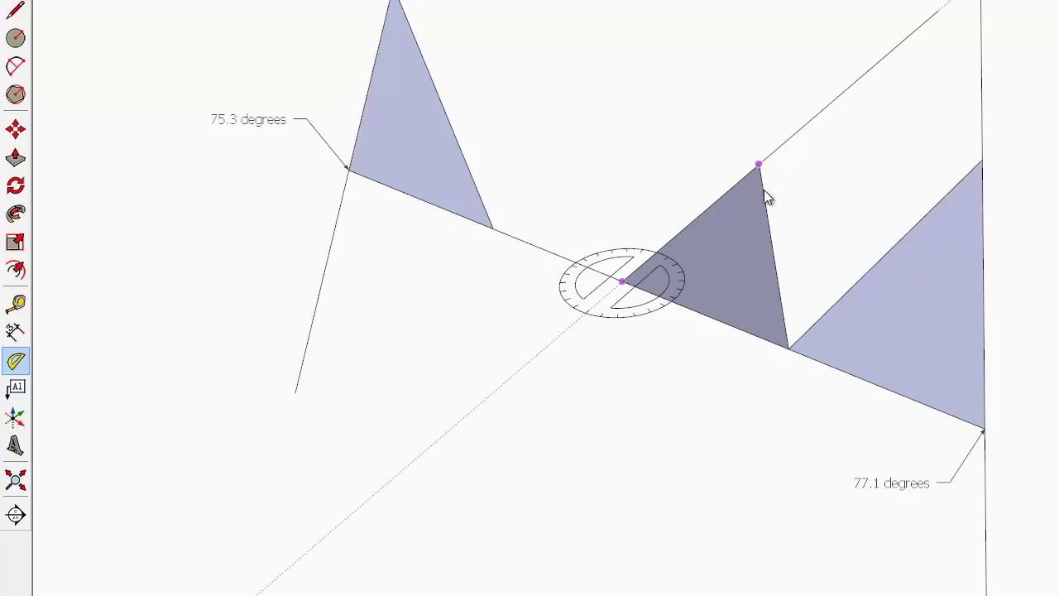
{"action": "left_click", "coordinate": [788, 351]}
Attach a leader label reading "96 degrees" to the joint between the centre stretcher and the side stretcher
{"action": "mouse_move", "coordinate": [758, 249]}
{"action": "middle_mouse_down"}
{"action": "mouse_move", "coordinate": [638, 206]}
{"action": "mouse_move", "coordinate": [568, 241]}
{"action": "middle_mouse_up"}
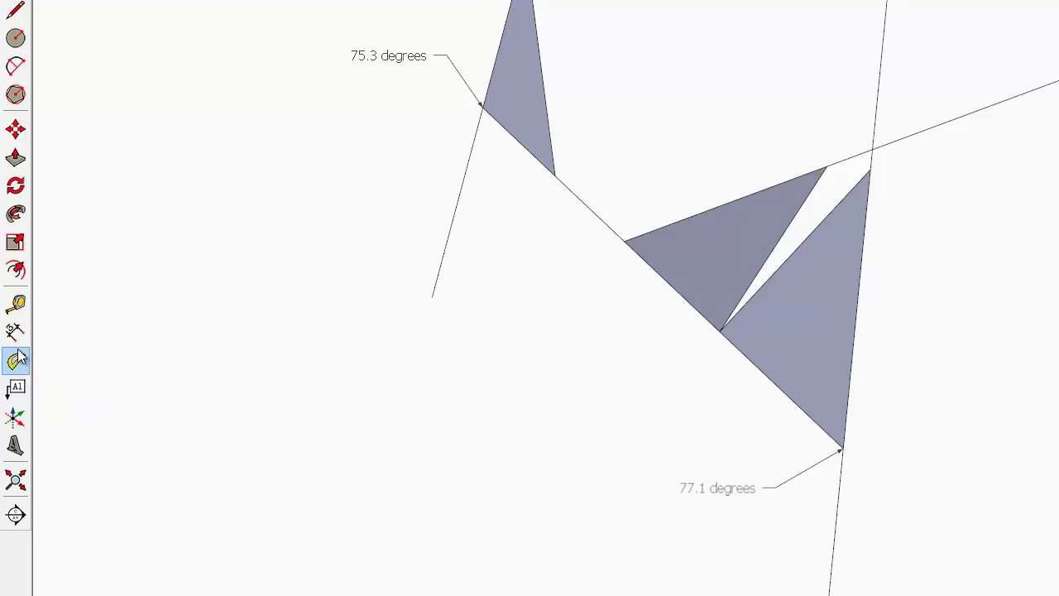
{"action": "left_click", "coordinate": [15, 388]}
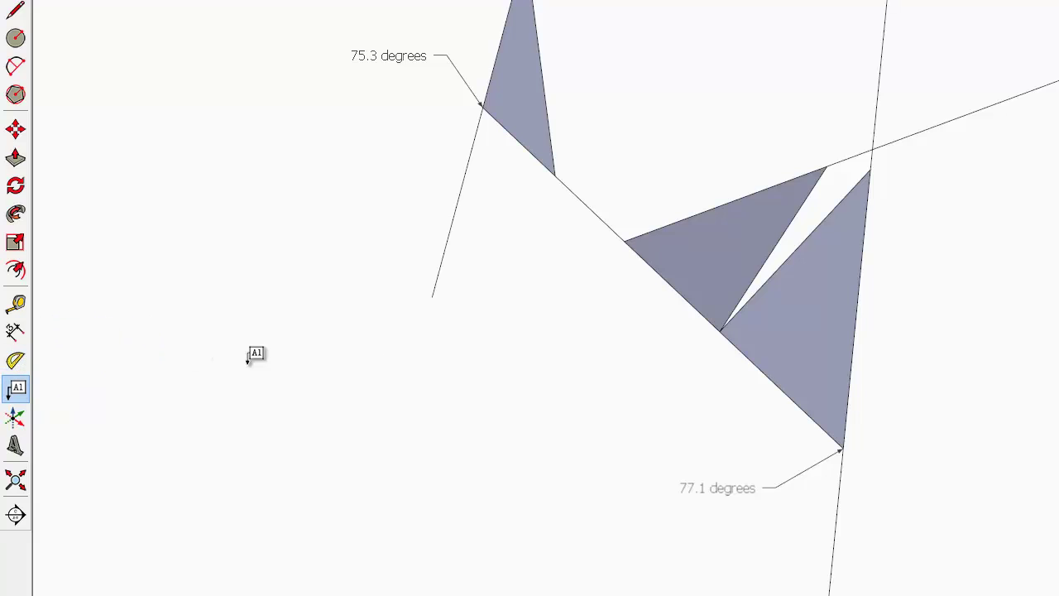
{"action": "left_click", "coordinate": [624, 241]}
{"action": "left_click", "coordinate": [570, 293]}
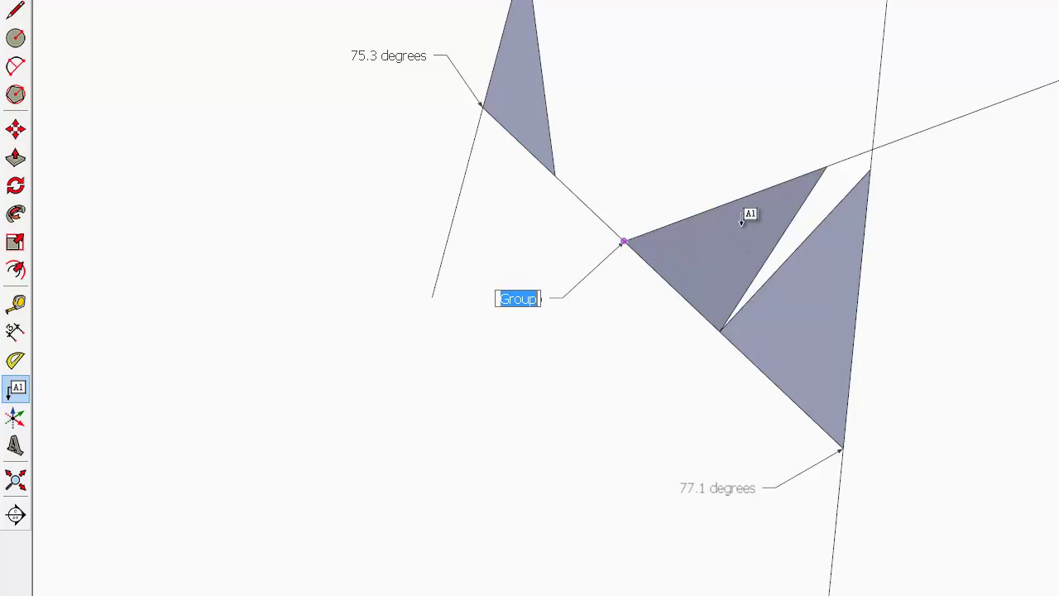
{"action": "type", "text": "9"}
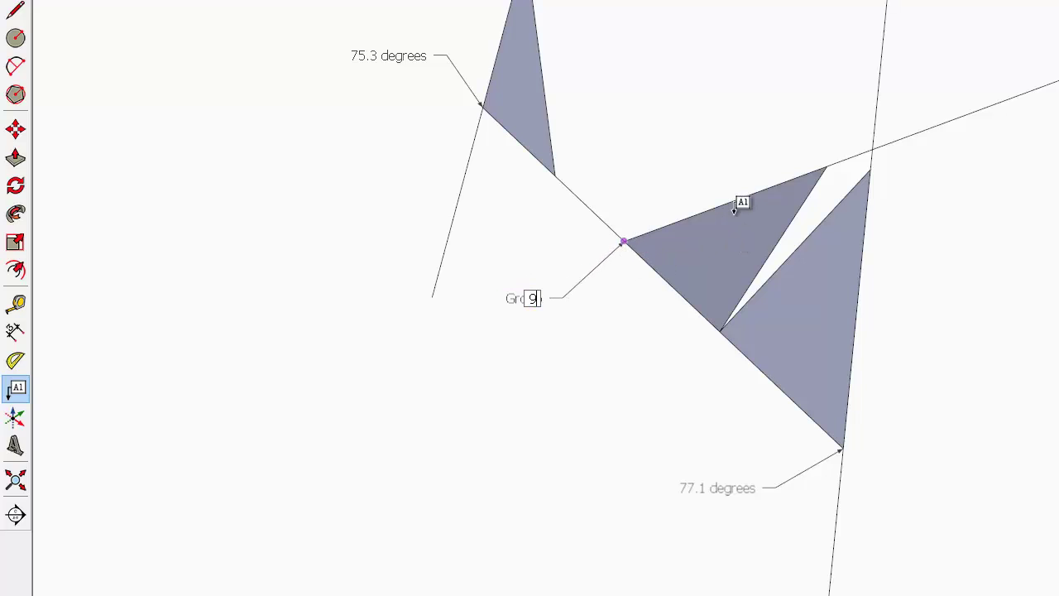
{"action": "type", "text": "6 degrees"}
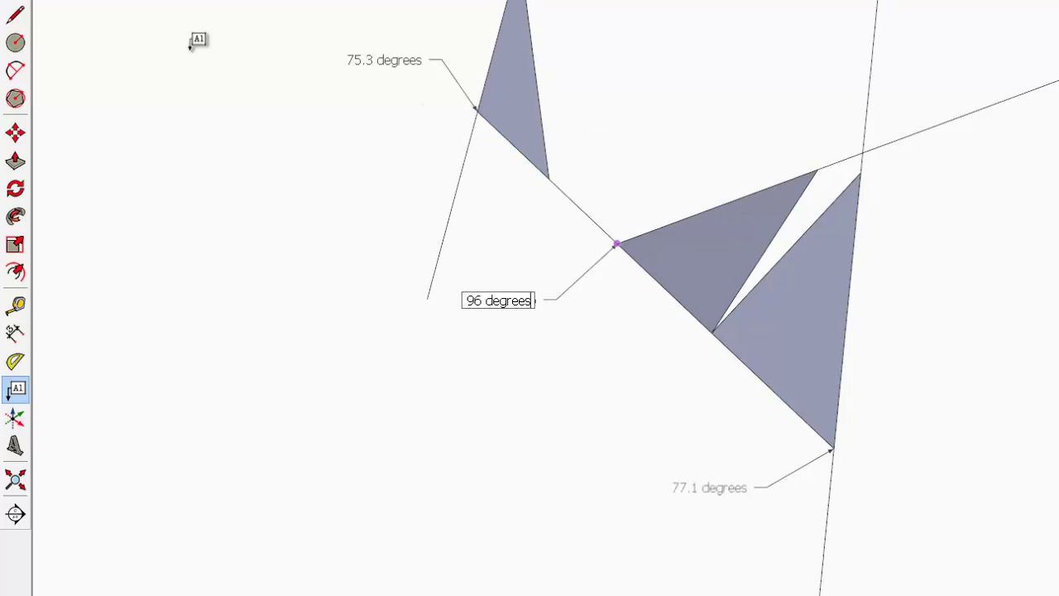
{"action": "left_click", "coordinate": [13, 62]}
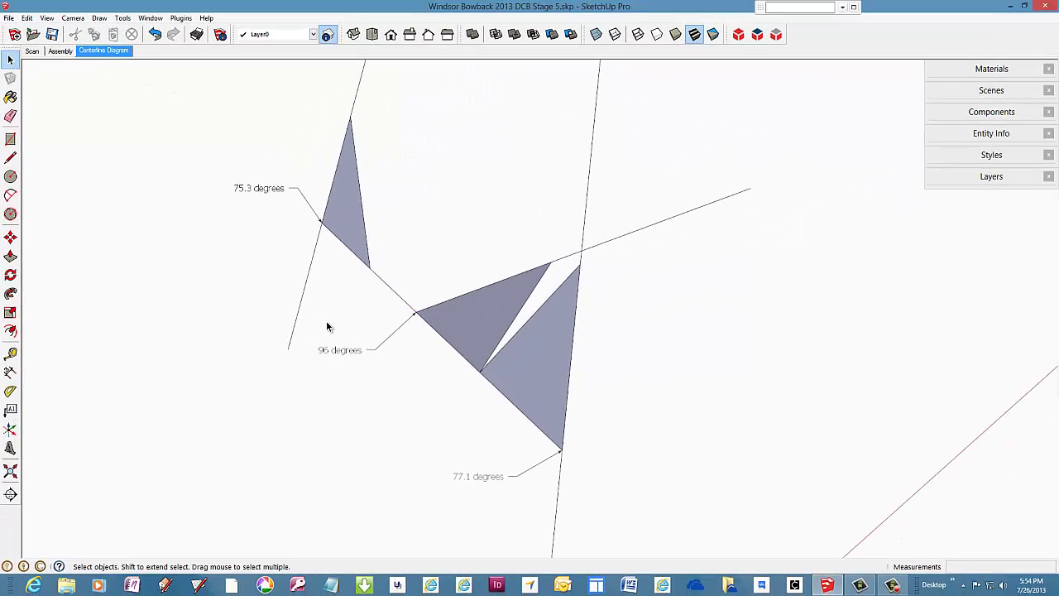
Add a leader label reading "Back Leg" to the centre line of the leg with the 75.3-degree joint
{"action": "scroll", "coordinate": [436, 343], "scroll_direction": "down", "scroll_amount": 5}
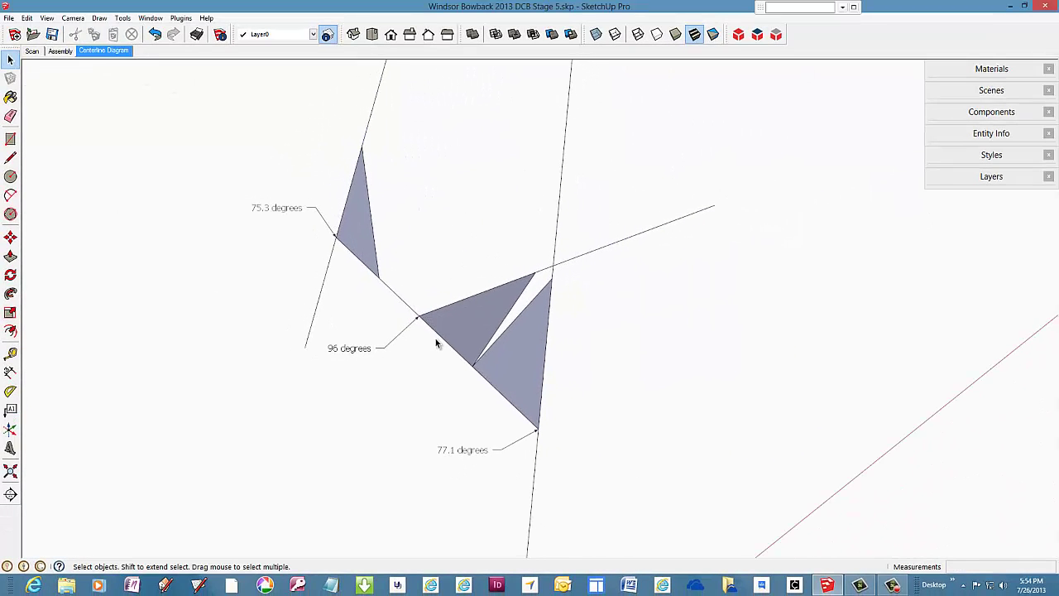
{"action": "scroll", "coordinate": [436, 343], "scroll_direction": "down", "scroll_amount": 3}
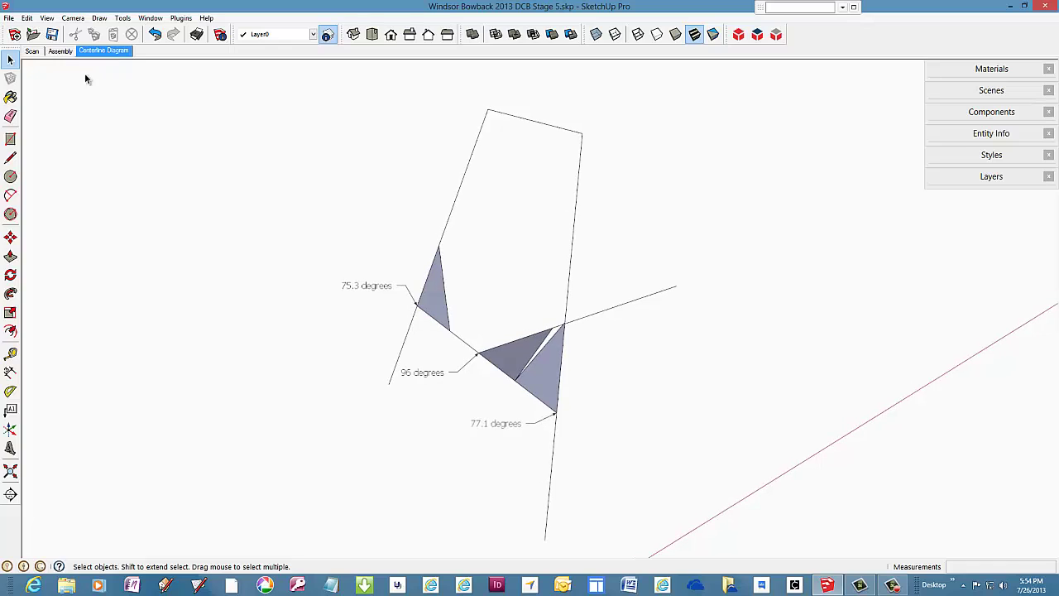
{"action": "left_click", "coordinate": [10, 411]}
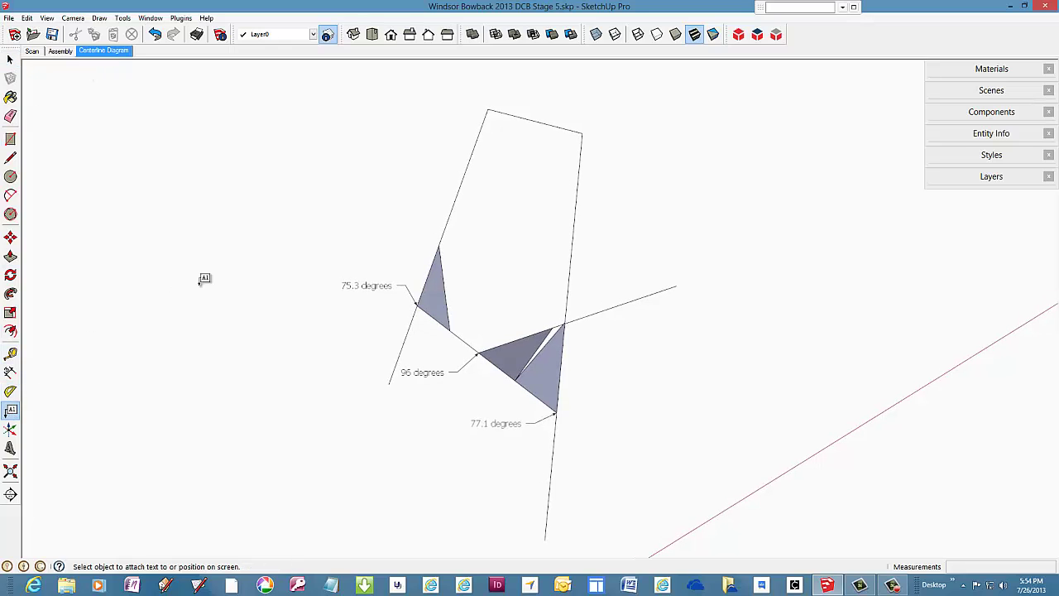
{"action": "left_click", "coordinate": [457, 191]}
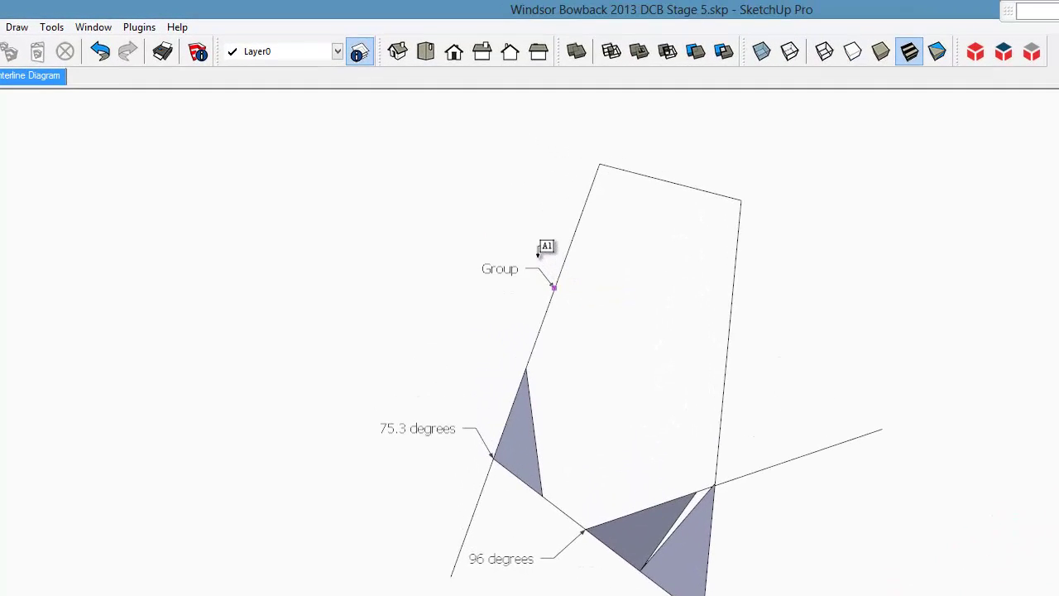
{"action": "left_click", "coordinate": [541, 243]}
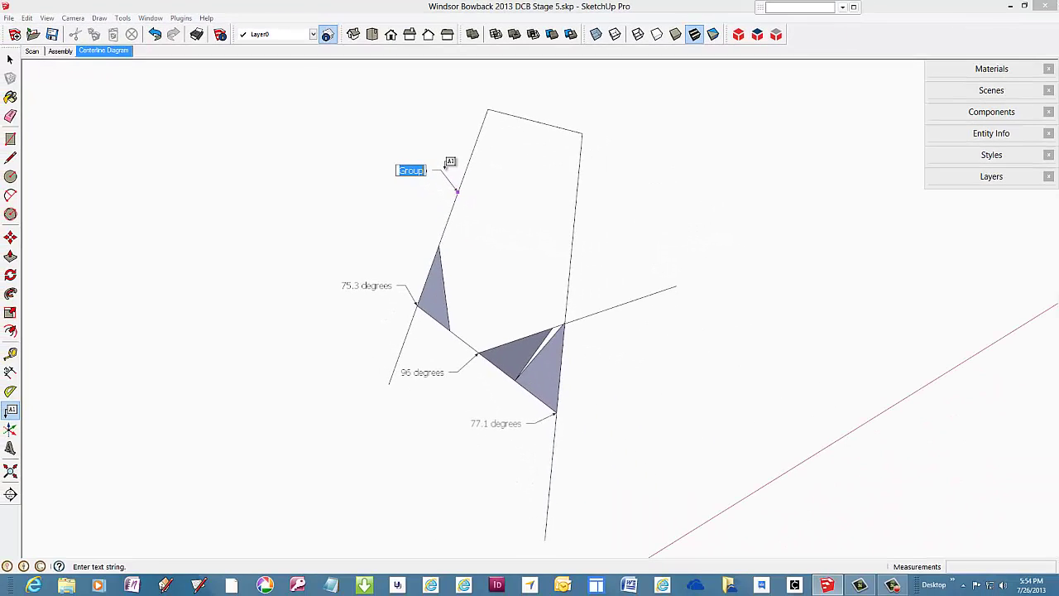
{"action": "type", "text": "Back Leg"}
{"action": "key", "text": "Return"}
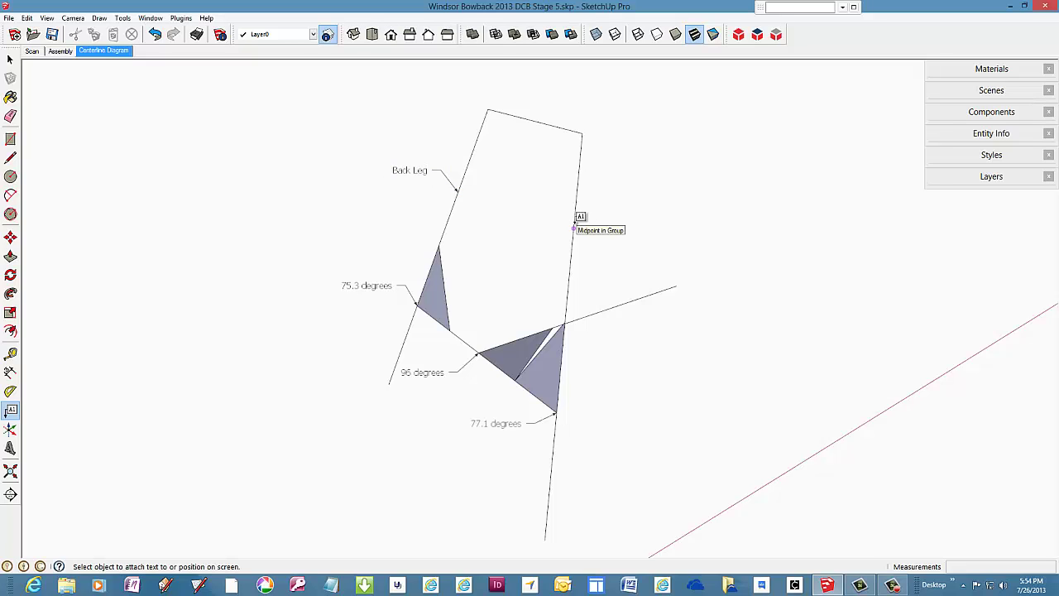
Attach a leader label reading "Front Leg" to the midpoint of the leg centre line with the 77.1-degree joint
{"action": "left_click", "coordinate": [574, 227]}
{"action": "left_click", "coordinate": [601, 206]}
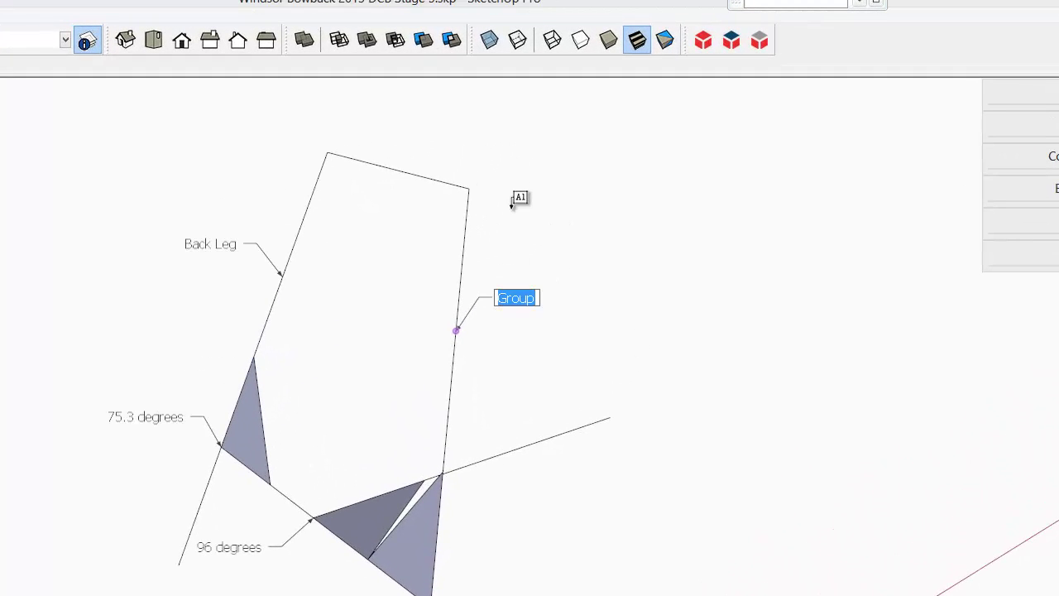
{"action": "type", "text": "Front Leg"}
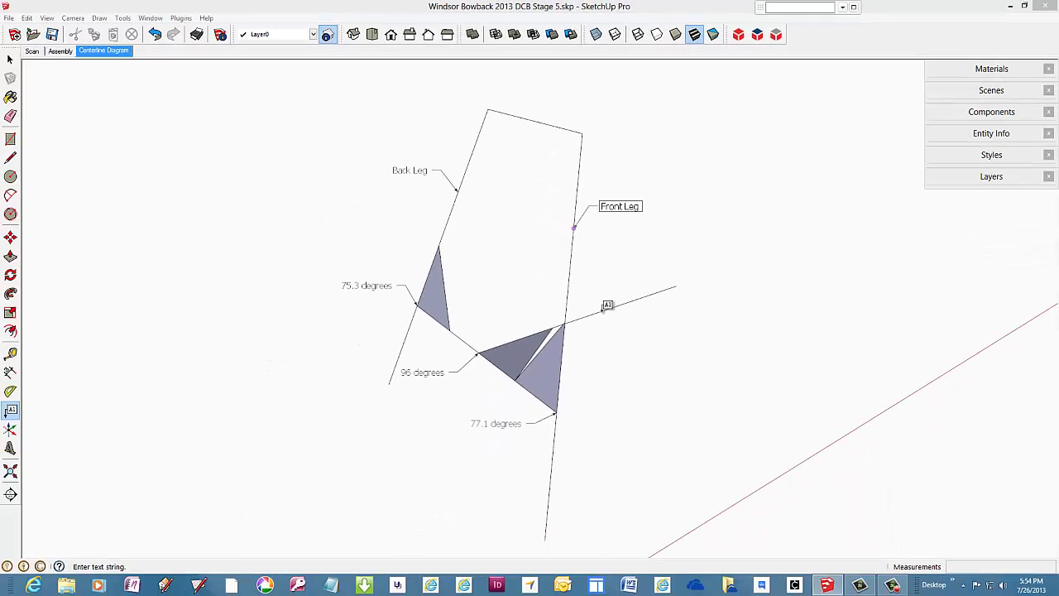
{"action": "left_click", "coordinate": [603, 310]}
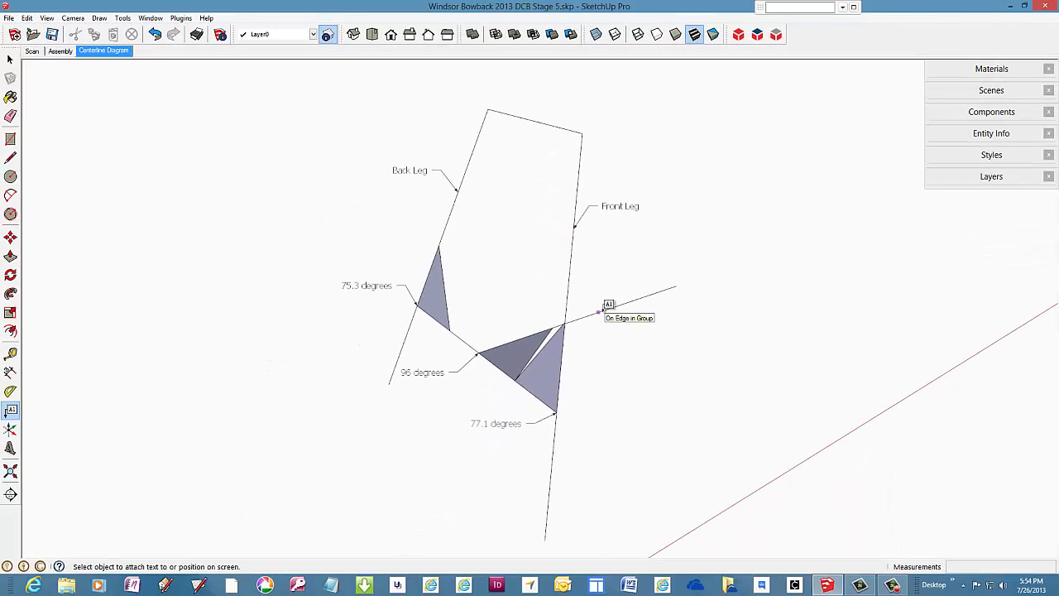
Attach a leader label reading "Medial Stretcher" to the centre stretcher's line, just beyond where it crosses the front leg on screen
{"action": "left_click", "coordinate": [599, 311]}
{"action": "left_click", "coordinate": [617, 264]}
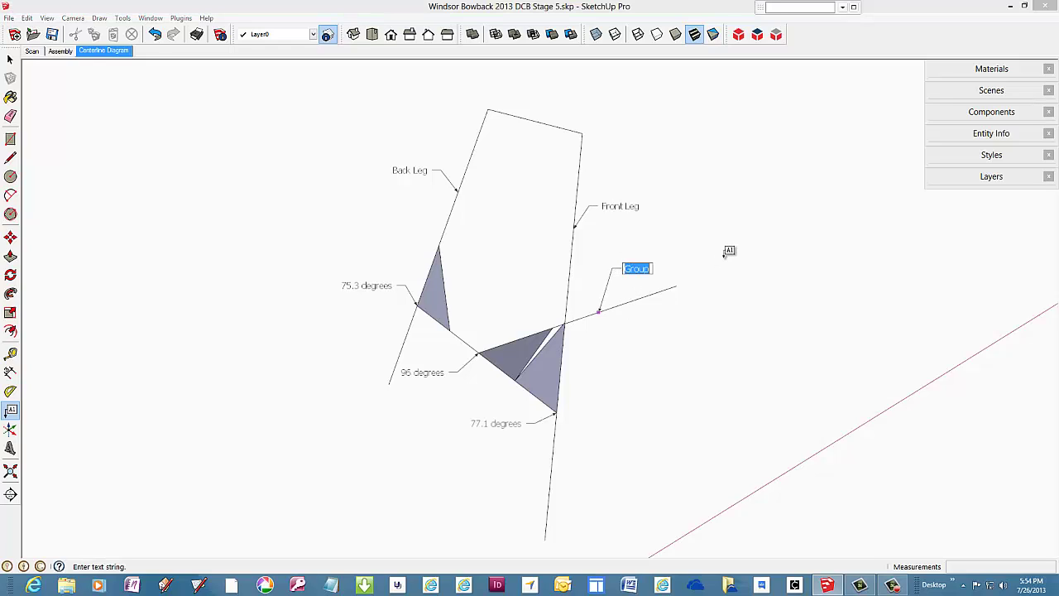
{"action": "type", "text": "Medial Stretcher"}
{"action": "left_click", "coordinate": [466, 330]}
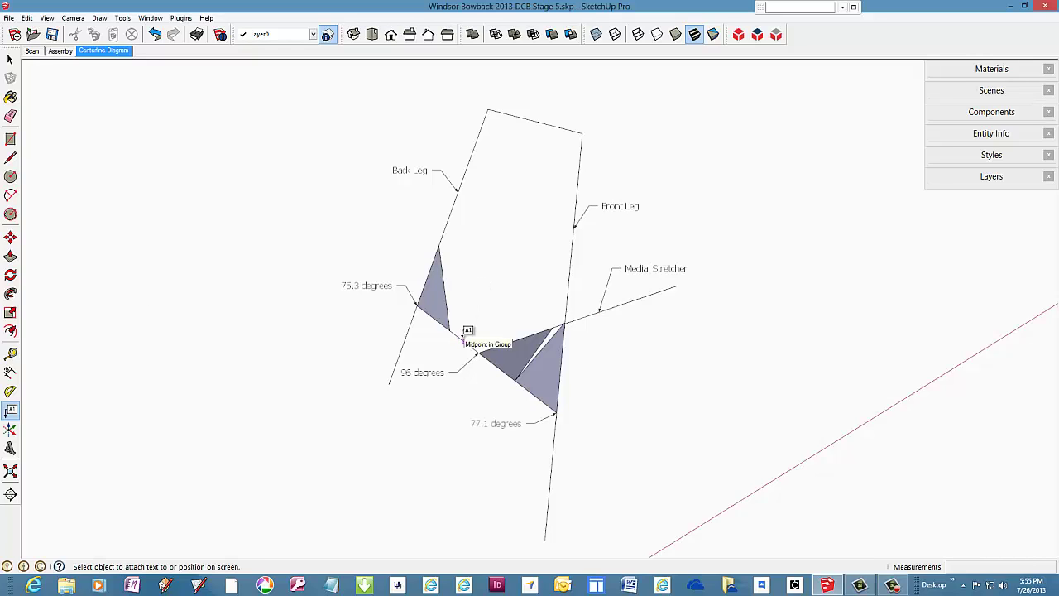
Attach a two-line leader label reading "Side Stretcher" to the midpoint of the side stretcher's centre line, and leave the Text tool
{"action": "left_click", "coordinate": [464, 338]}
{"action": "left_click", "coordinate": [483, 294]}
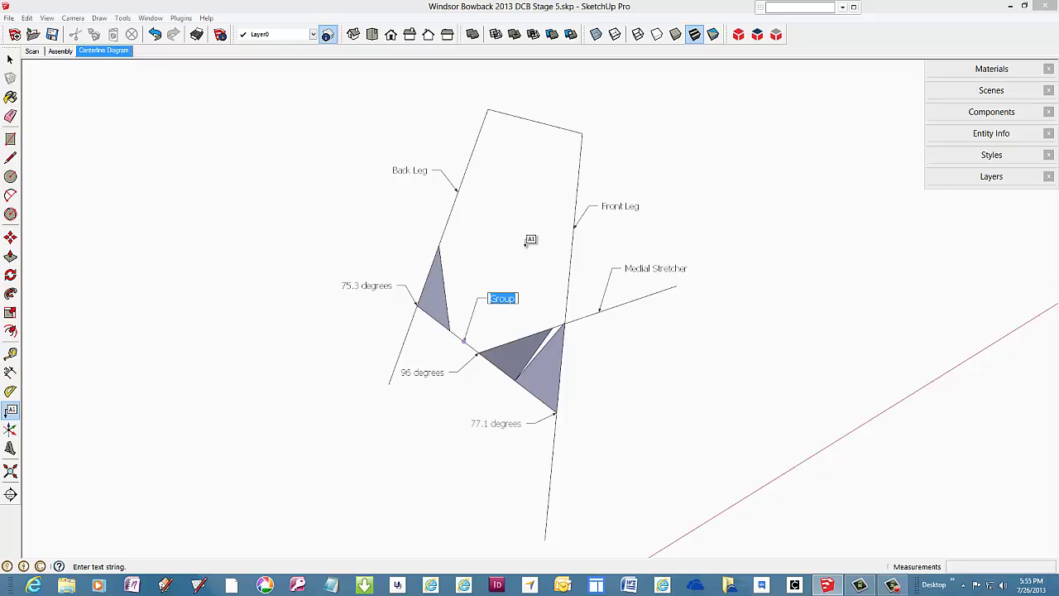
{"action": "type", "text": "Side Stretcher"}
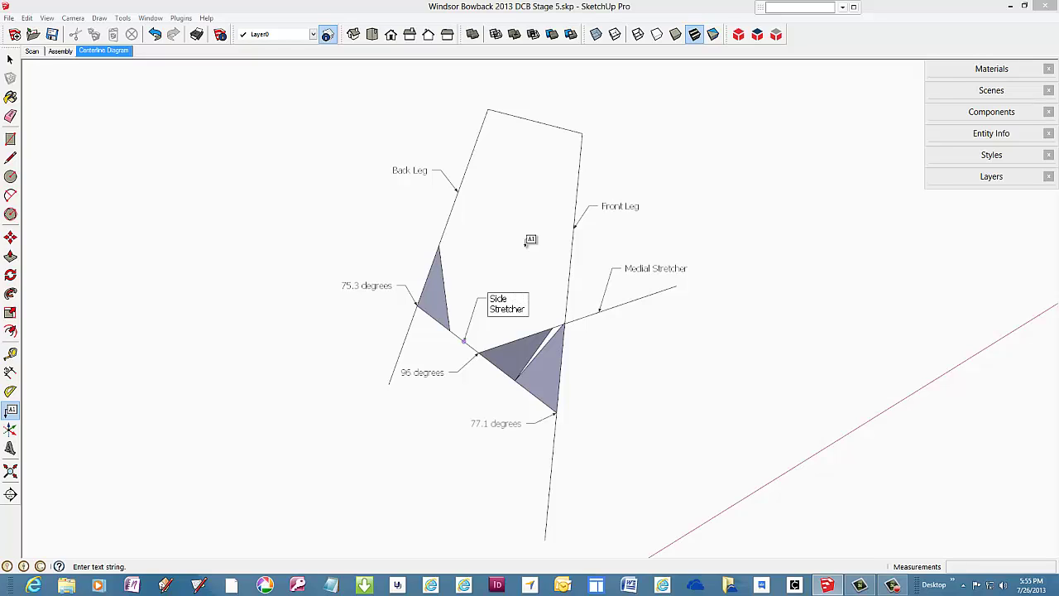
{"action": "left_click", "coordinate": [10, 59]}
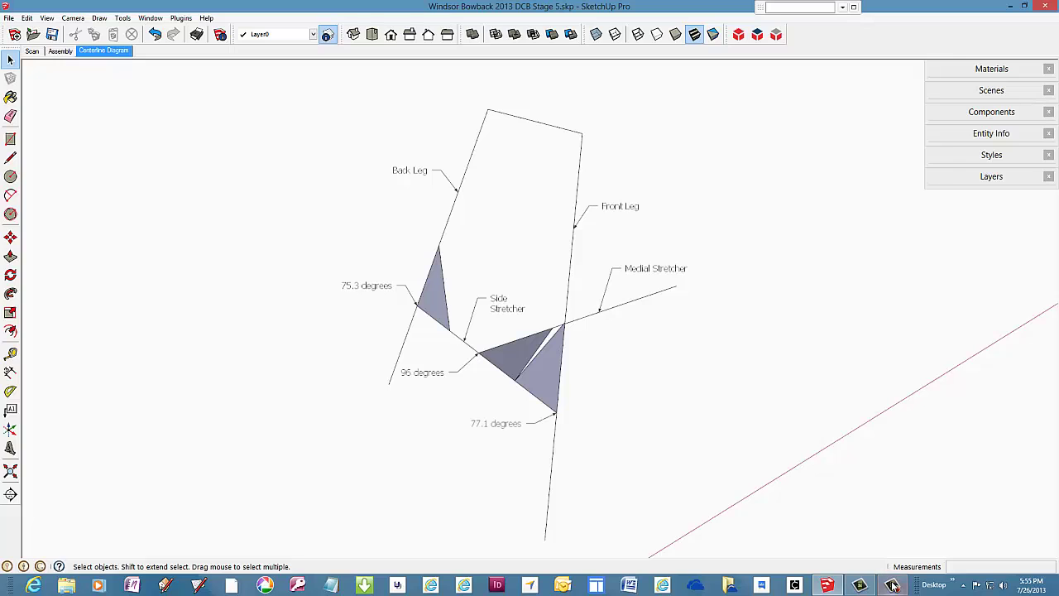
{"action": "mouse_move", "coordinate": [891, 585]}
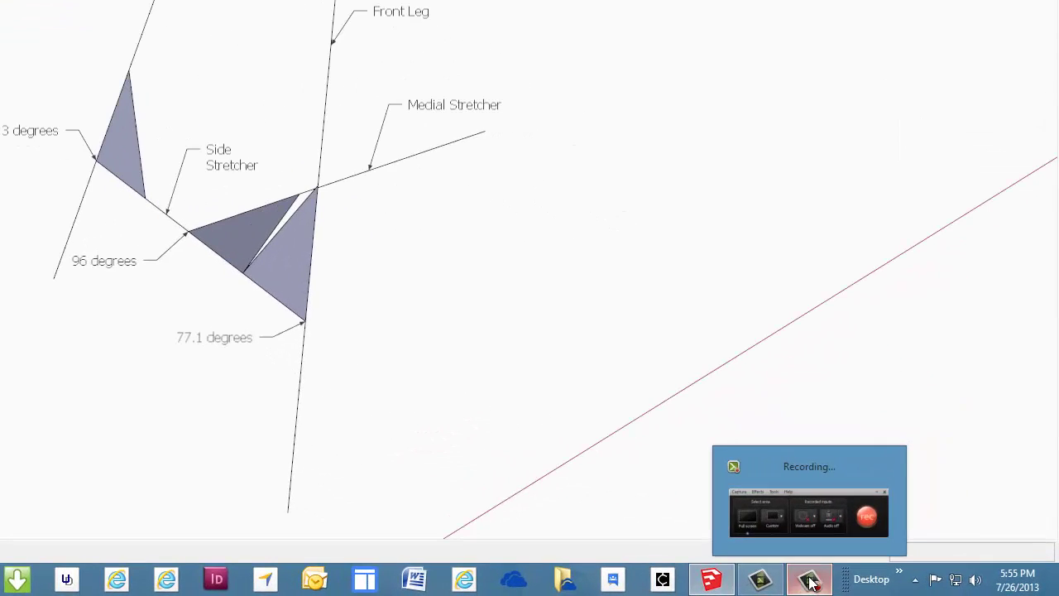